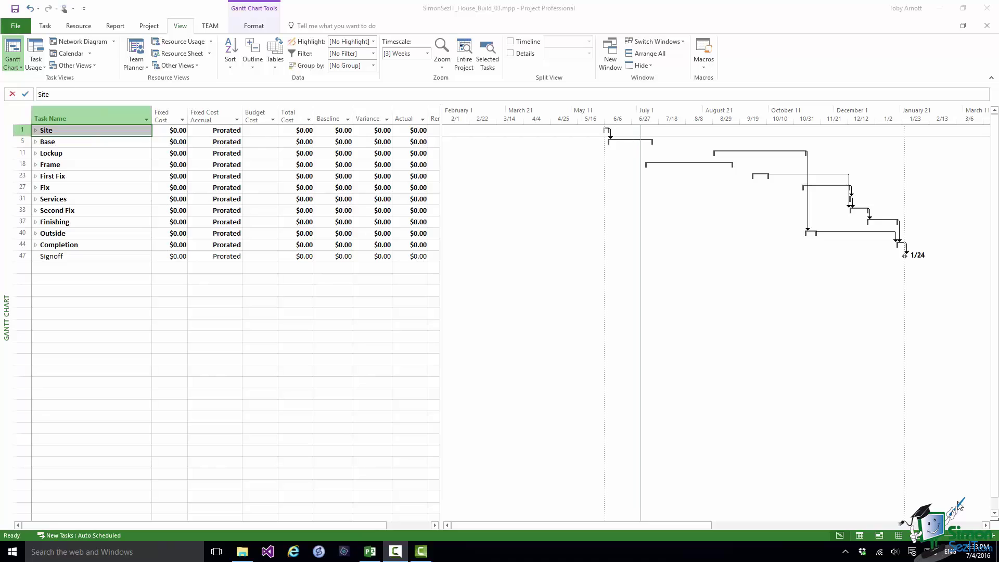
Focus the Project window and switch to the empty Resource Sheet view
left_click(898, 539)
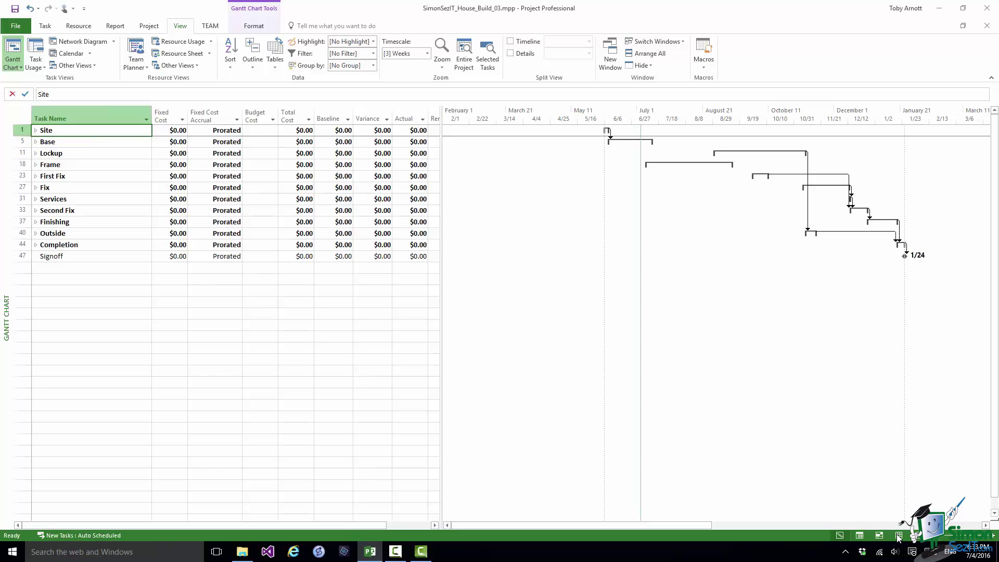
left_click(898, 539)
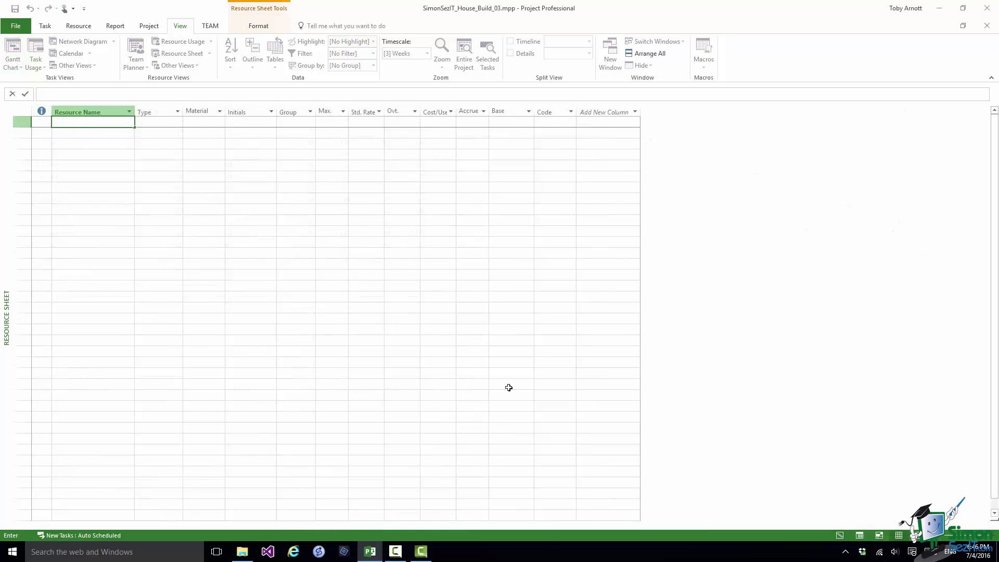
Add the ServiceCosts Cost resource with initials ServCosts in group ServiceCostGroup
type("ServiceCosts")
left_click(158, 123)
left_click(179, 124)
left_click(179, 124)
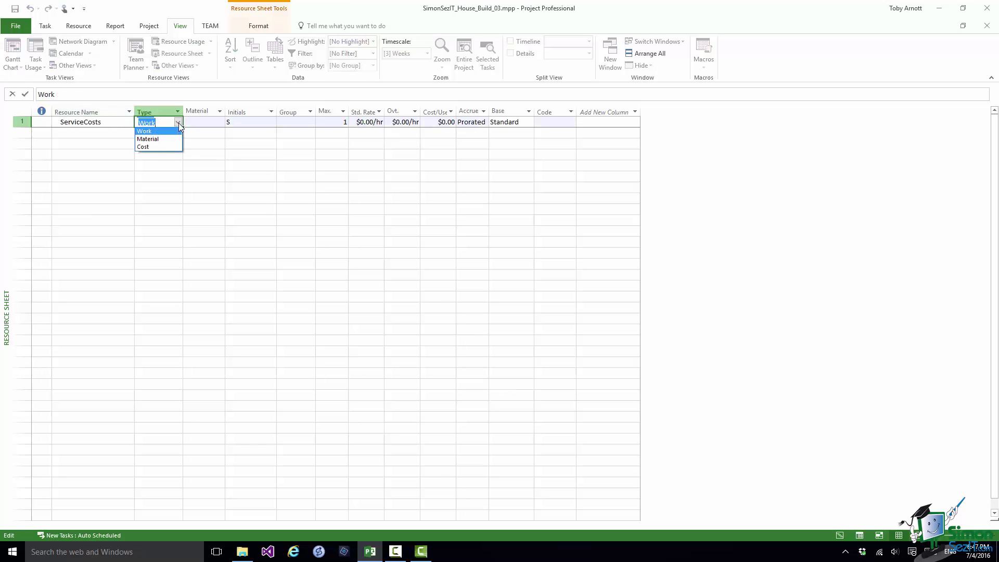
left_click(159, 147)
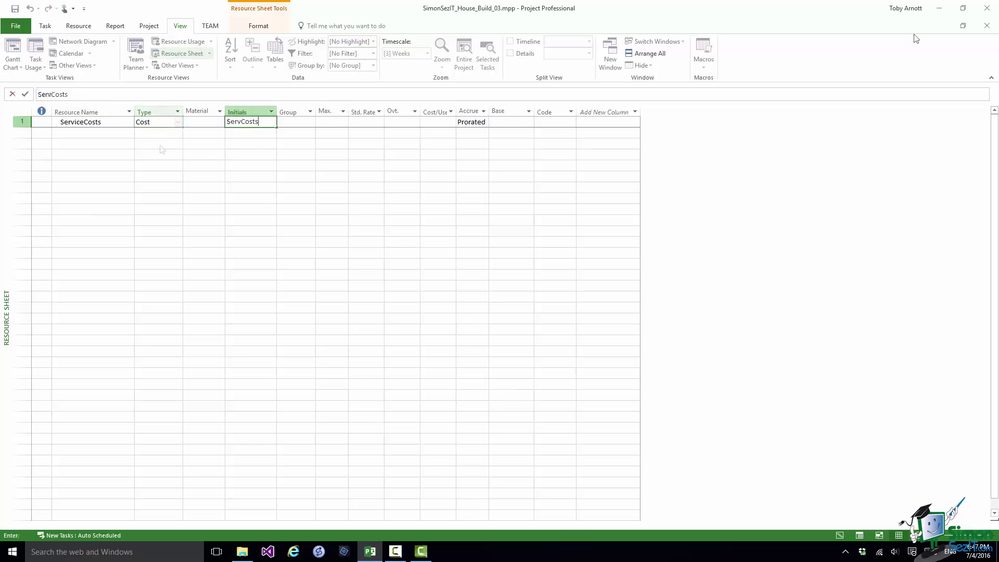
left_click(307, 125)
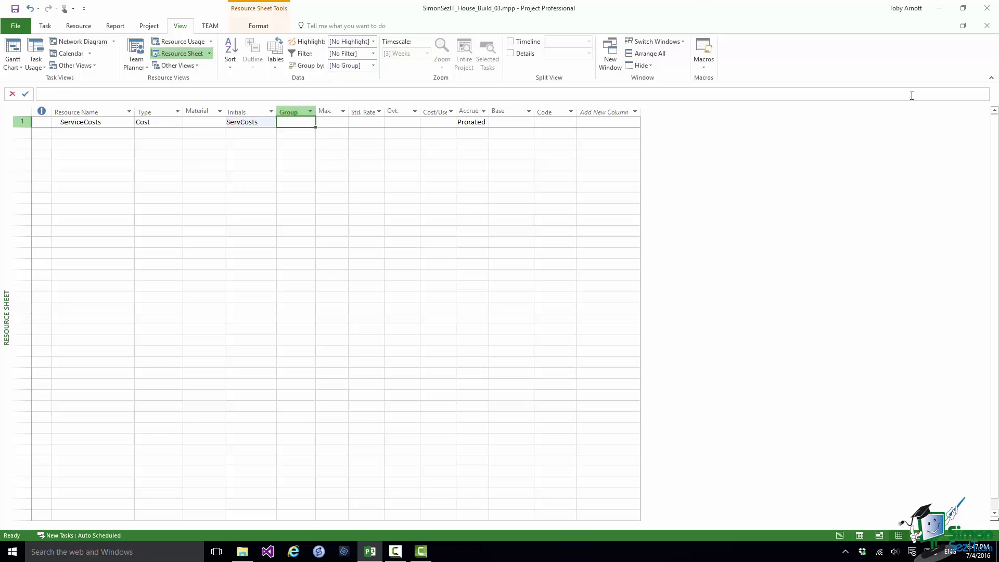
type("ServiceCostGroup")
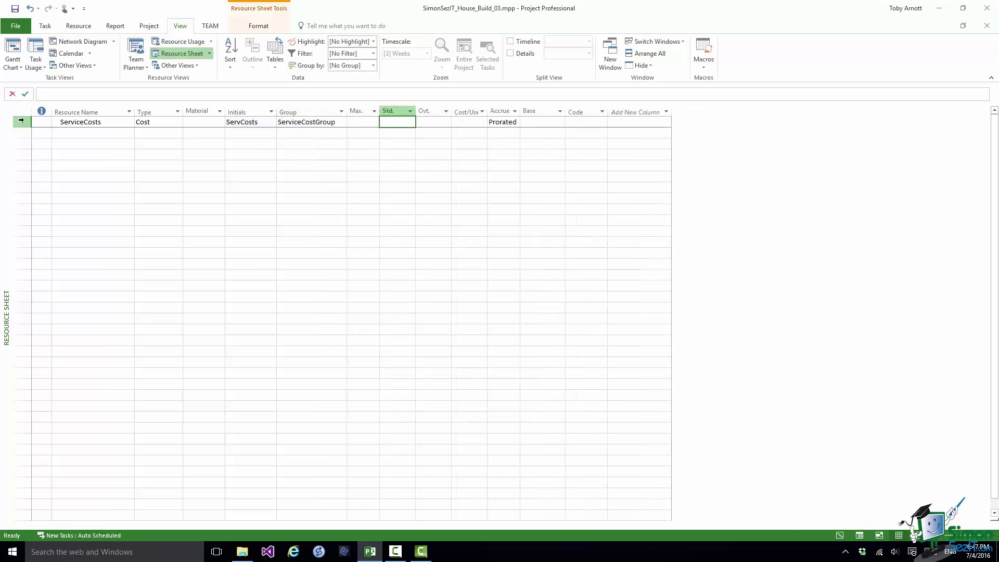
left_click(21, 120)
Tick Budget in the ServiceCosts Resource Information dialog and confirm with OK
double_click(20, 120)
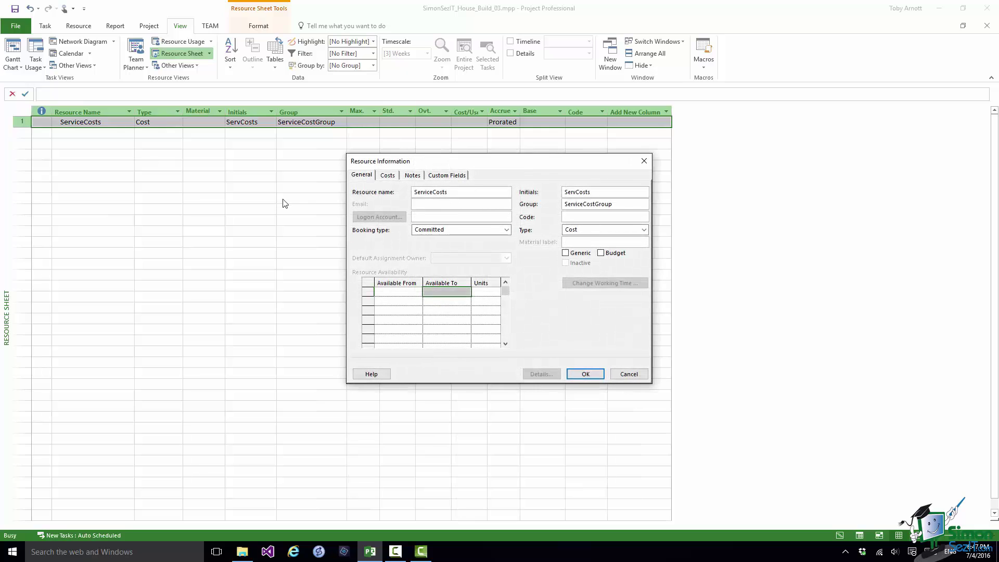
left_click(601, 254)
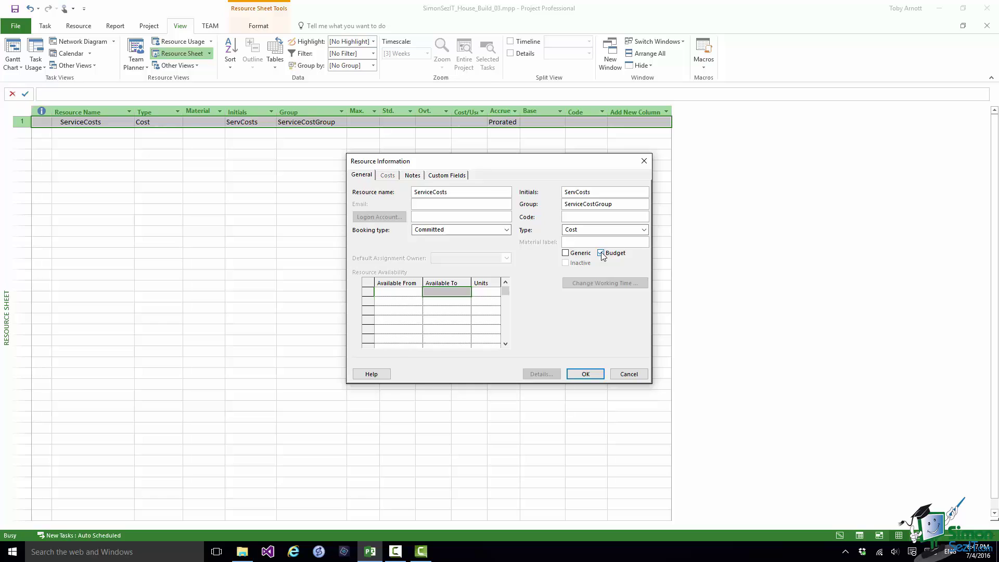
left_click(586, 374)
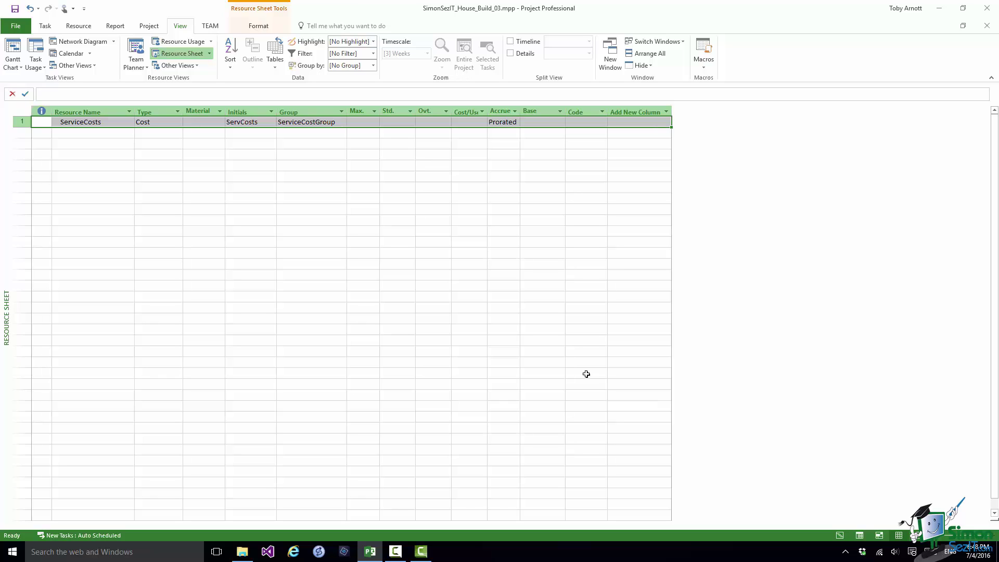
On the Gantt Chart, enable Show project summary task in Project Options
left_click(840, 536)
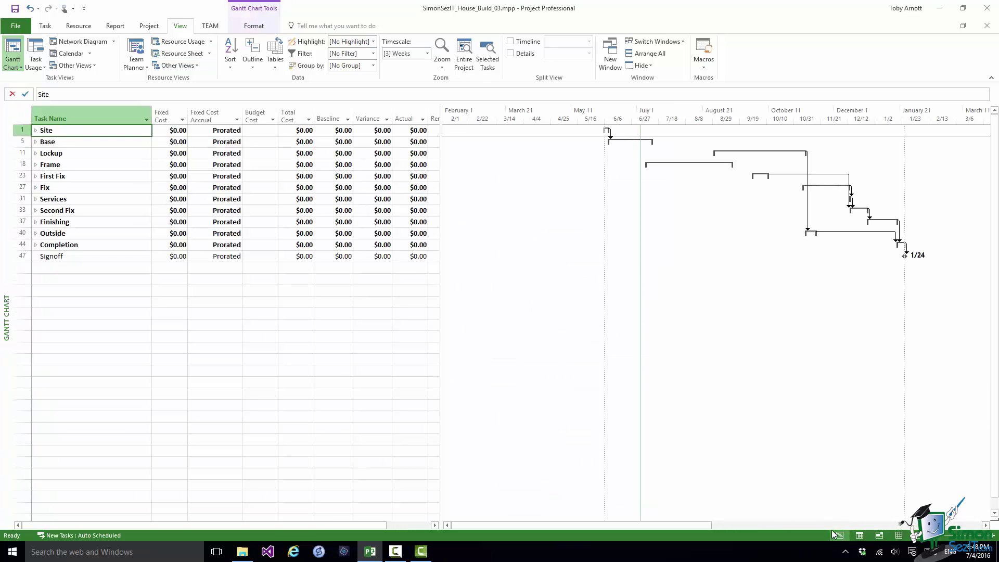
key("alt+f")
key("t")
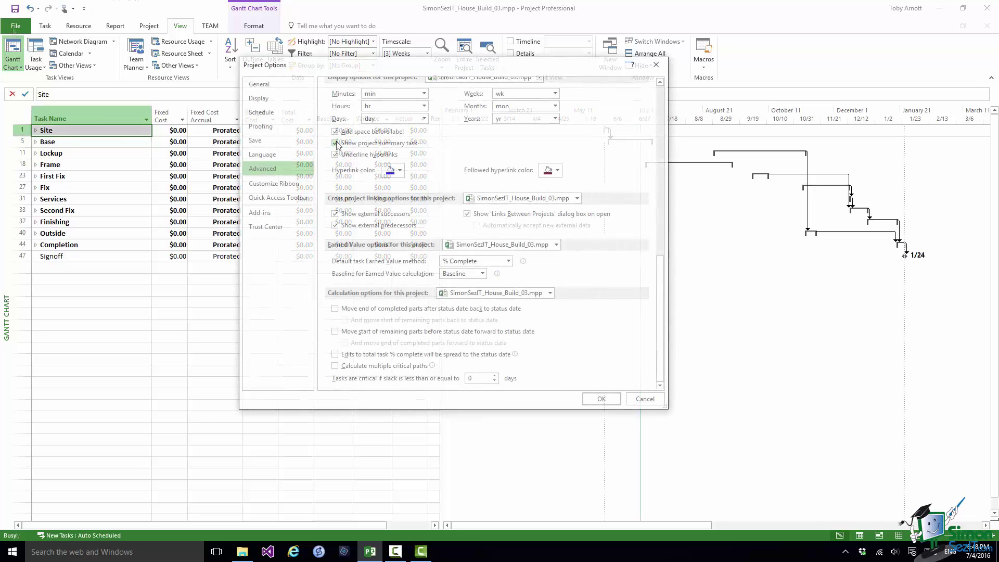
left_click(598, 399)
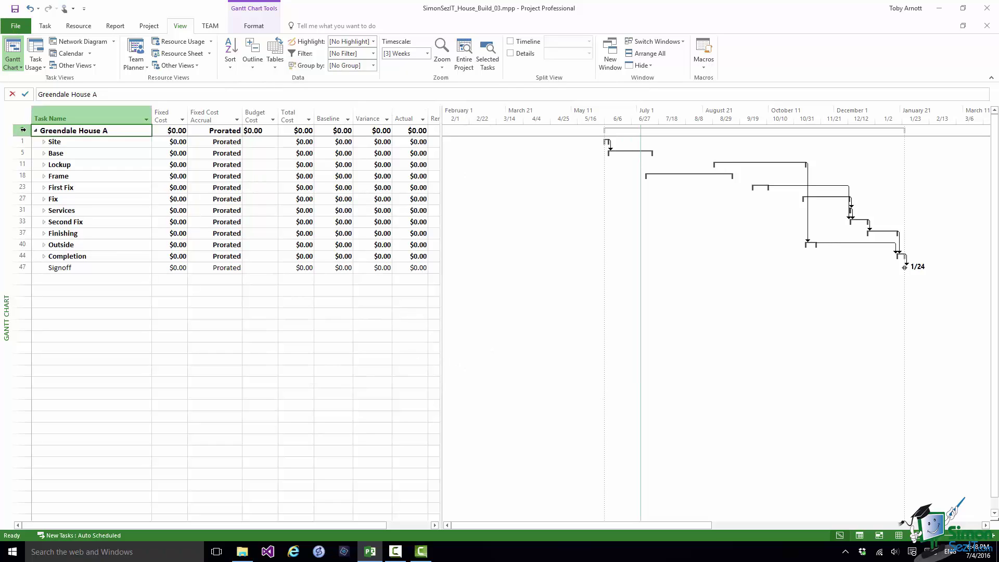
Assign ServiceCosts to the Greendale House A project summary task
right_click(23, 130)
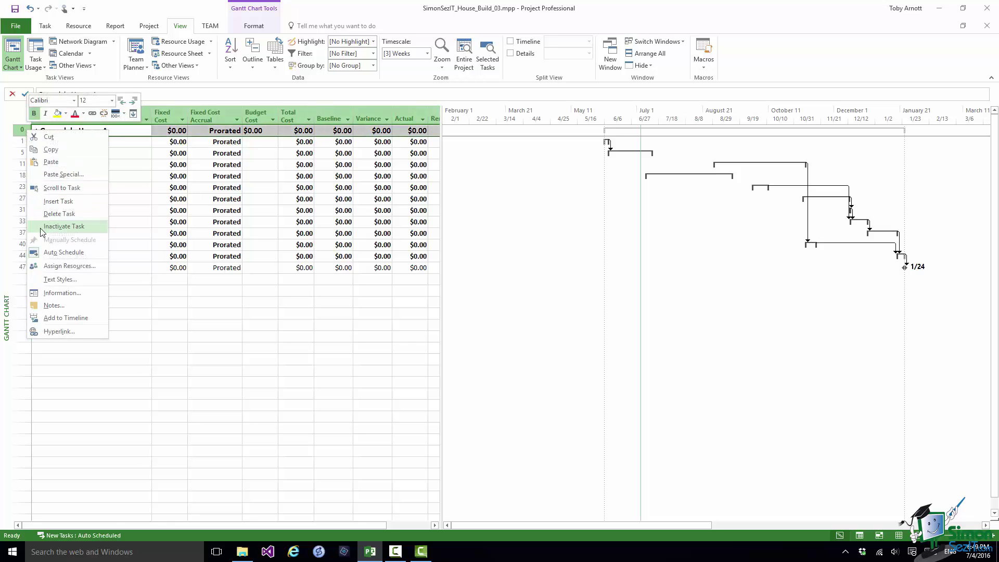
left_click(50, 268)
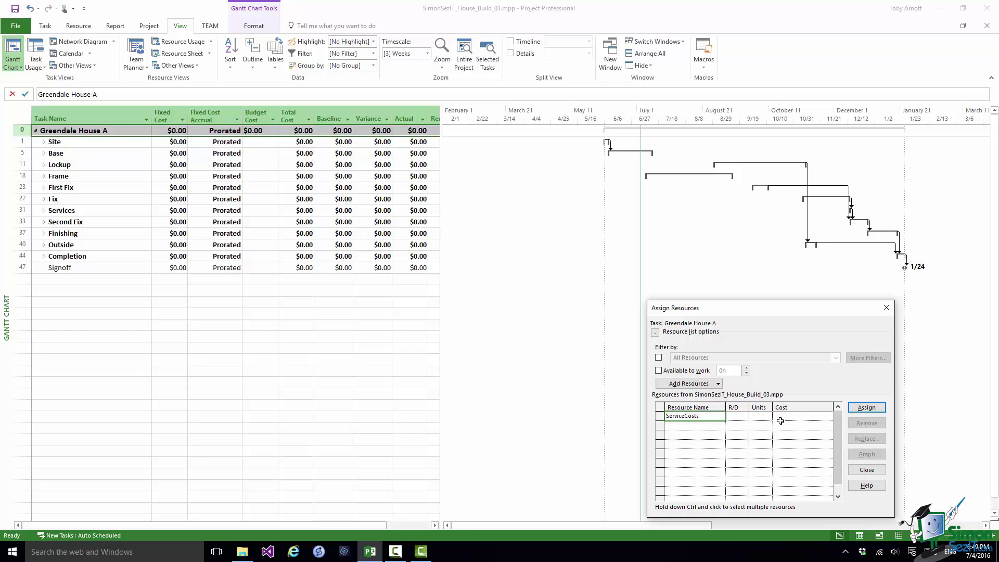
left_click(872, 410)
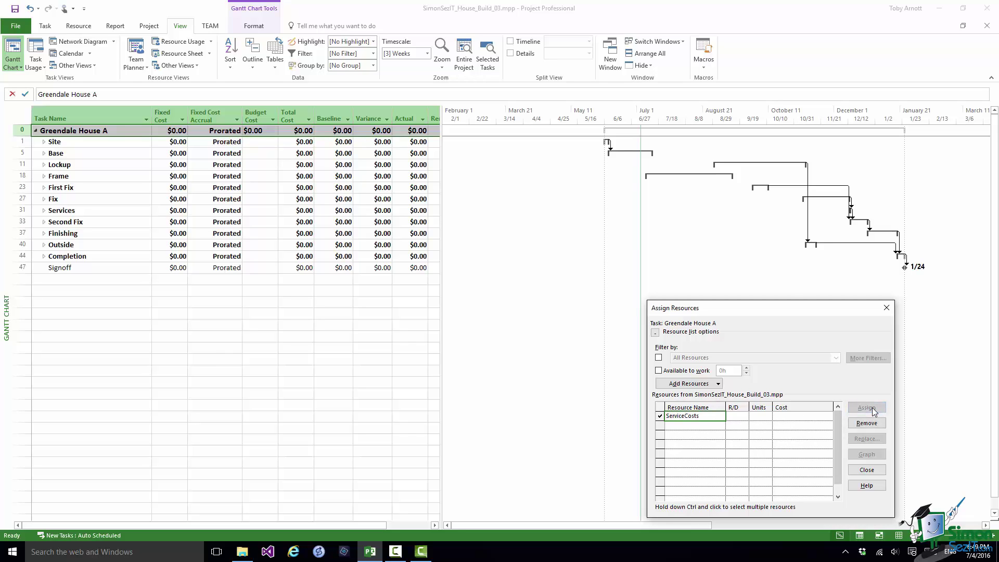
left_click(866, 469)
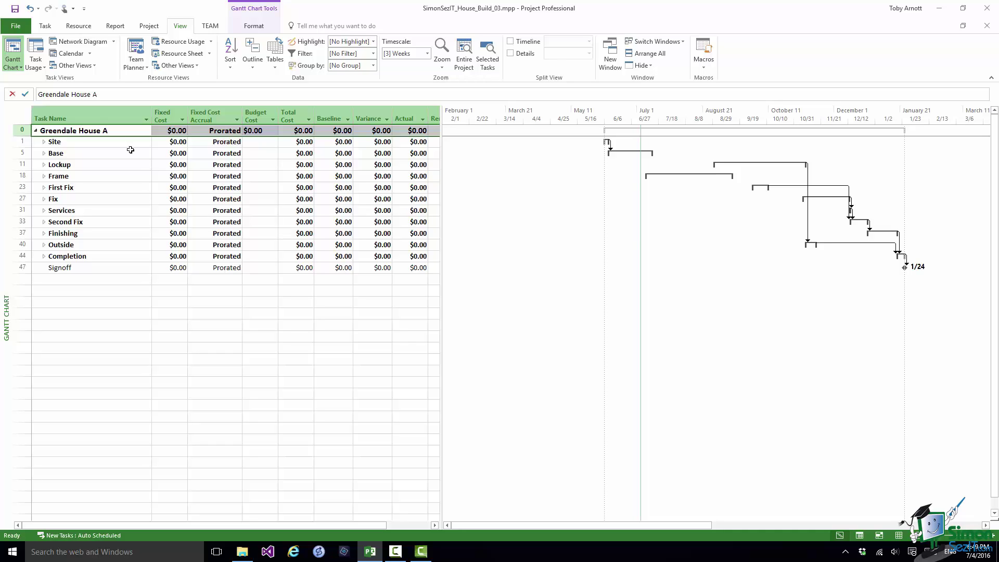
In Task Usage, enter a $500.00 budget cost for the ServiceCosts assignment
left_click(34, 54)
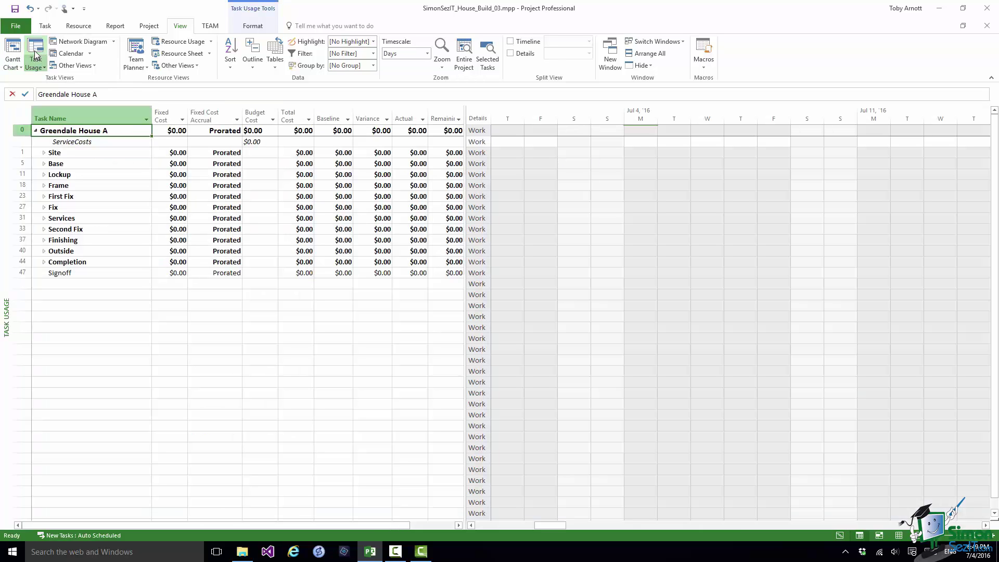
left_click(65, 143)
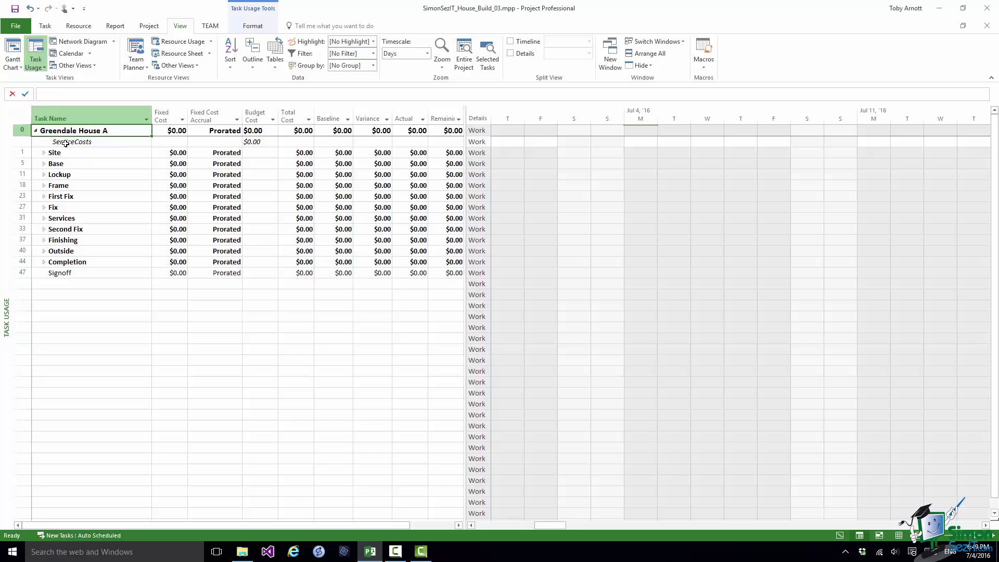
left_click(258, 142)
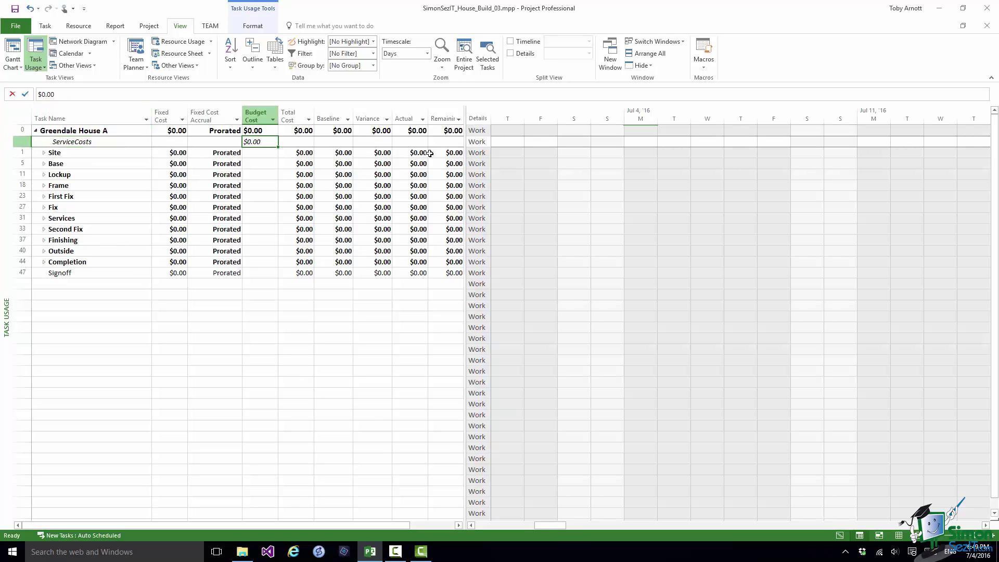
type("500")
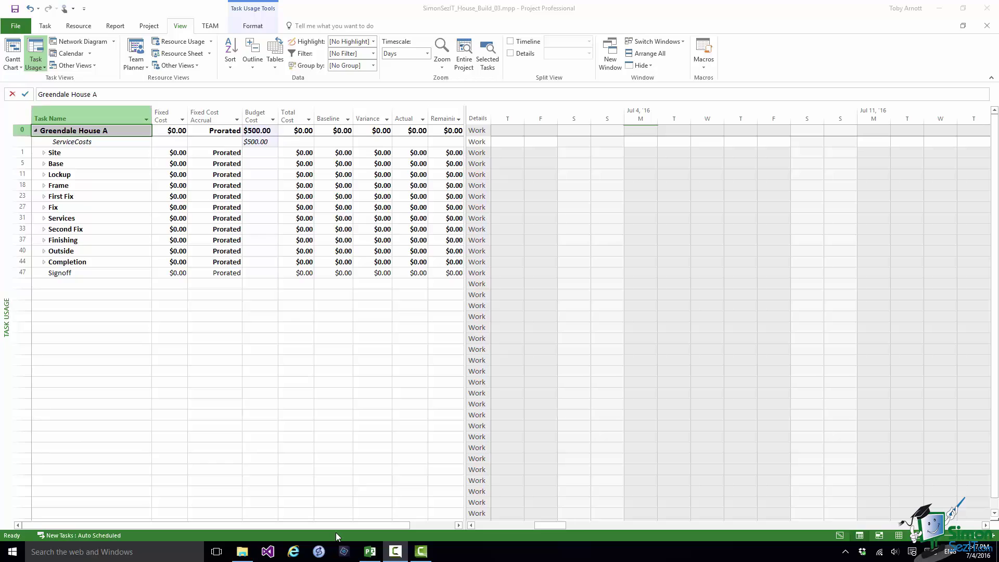
left_click(268, 143)
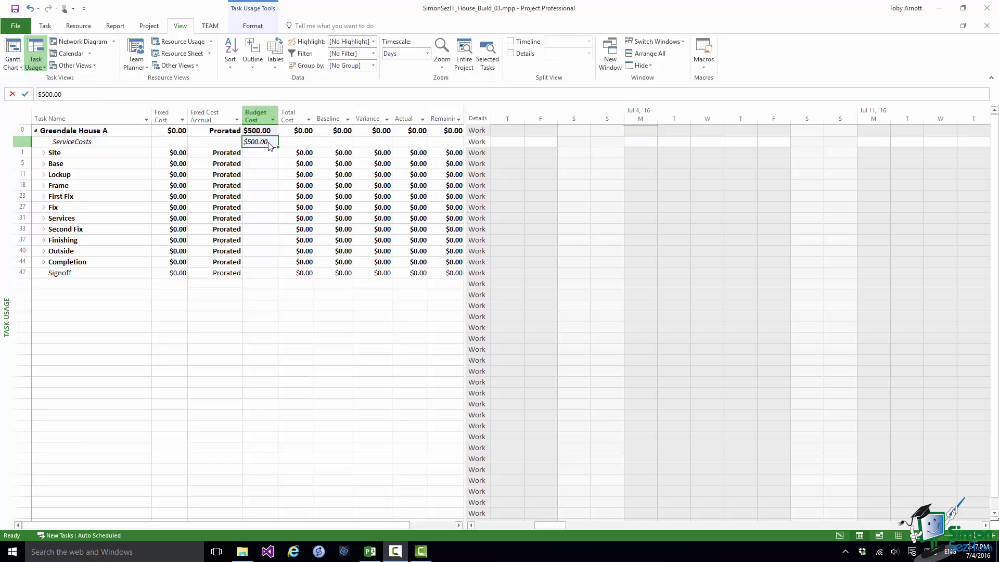
Insert a Budget Work column before Total Cost in the Task Usage table
right_click(302, 119)
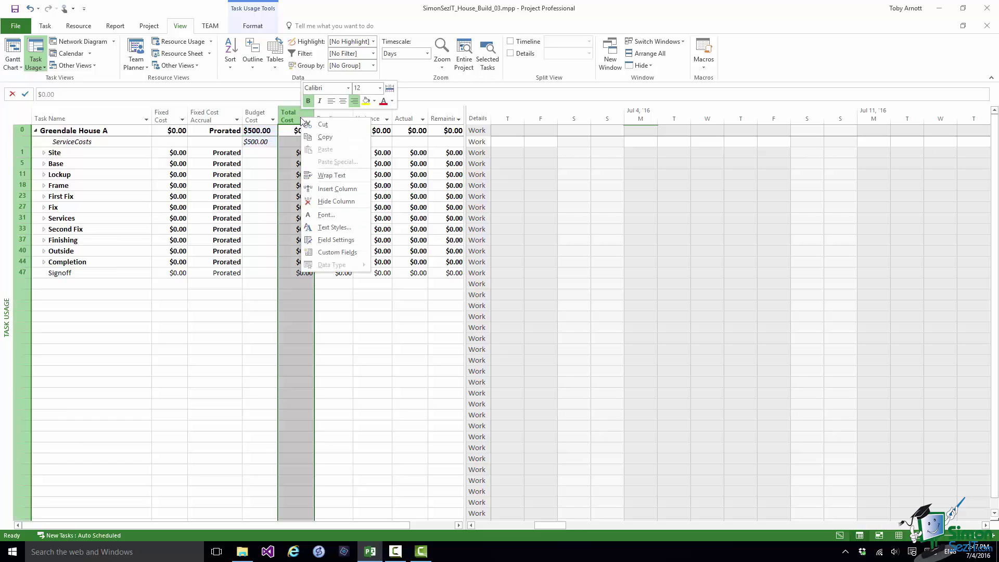
left_click(336, 189)
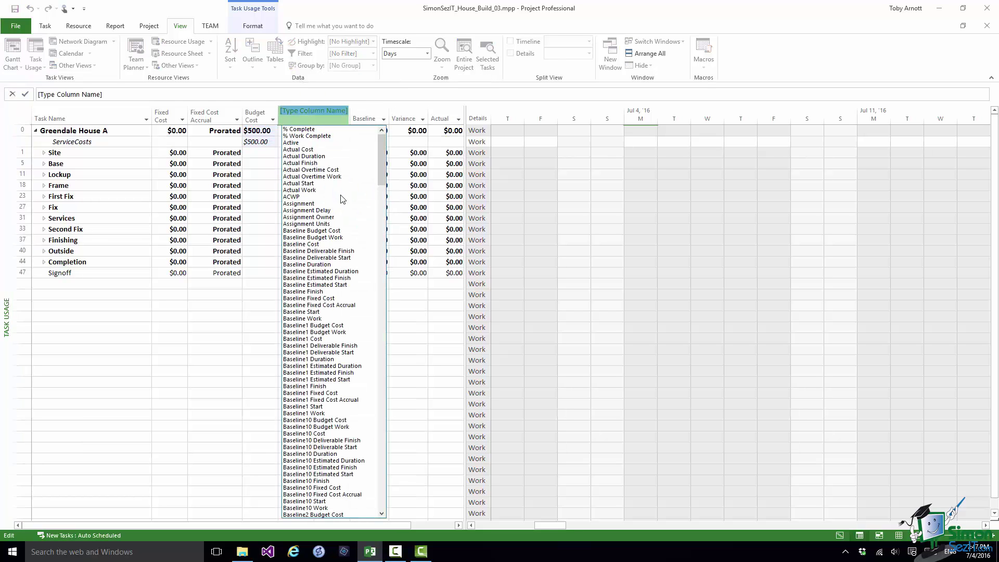
type("budget Cost")
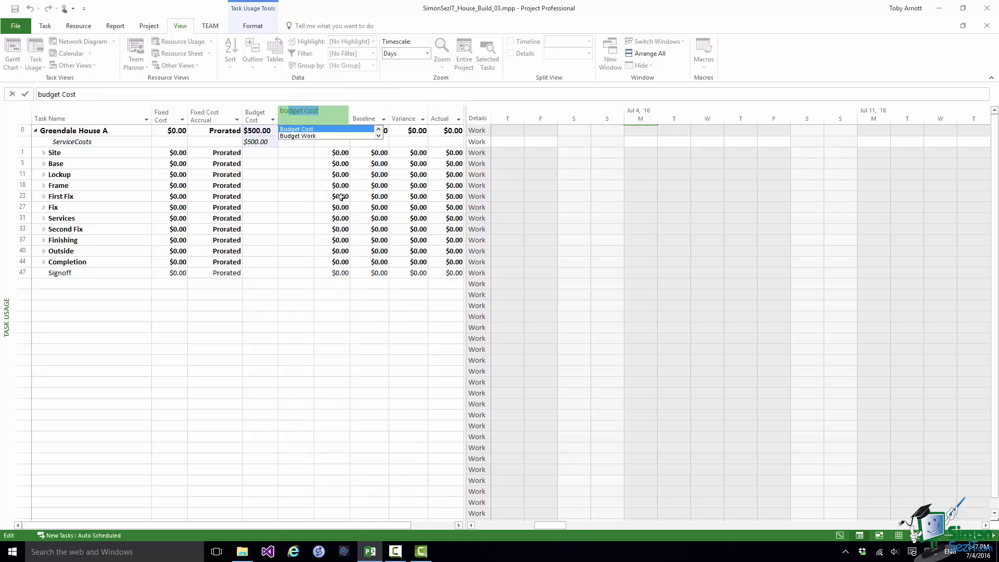
left_click(295, 137)
left_click(79, 142)
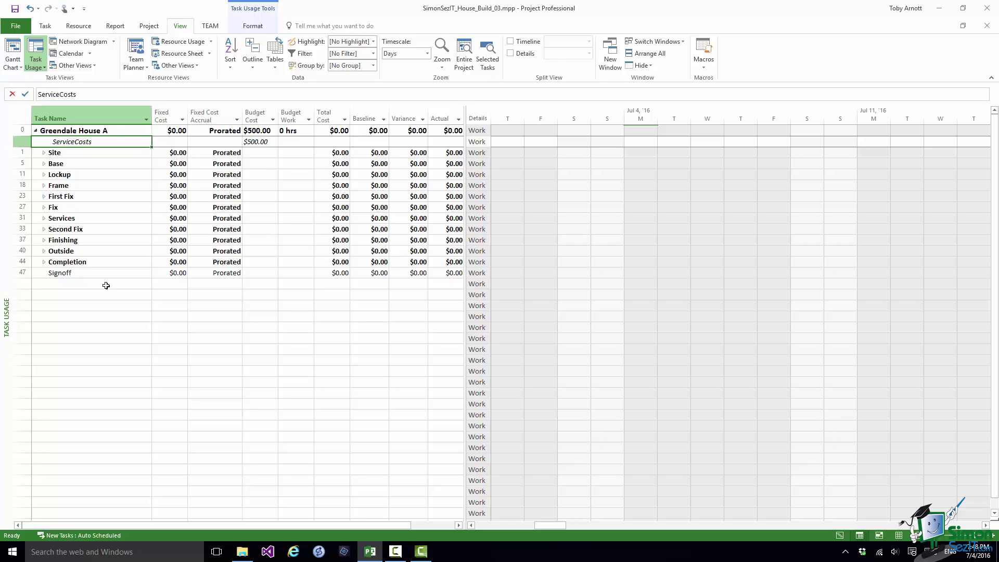
Paste LocalInspector and ServiceCompany cost resources in ServiceCostGroup, accruing at Start and End, into the Resource Sheet
left_click(899, 535)
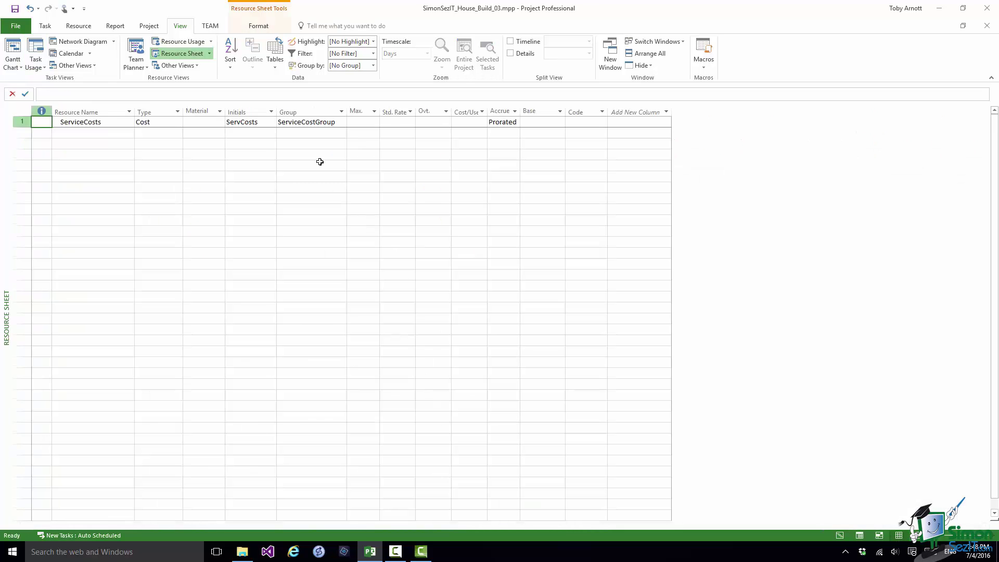
left_click(303, 122)
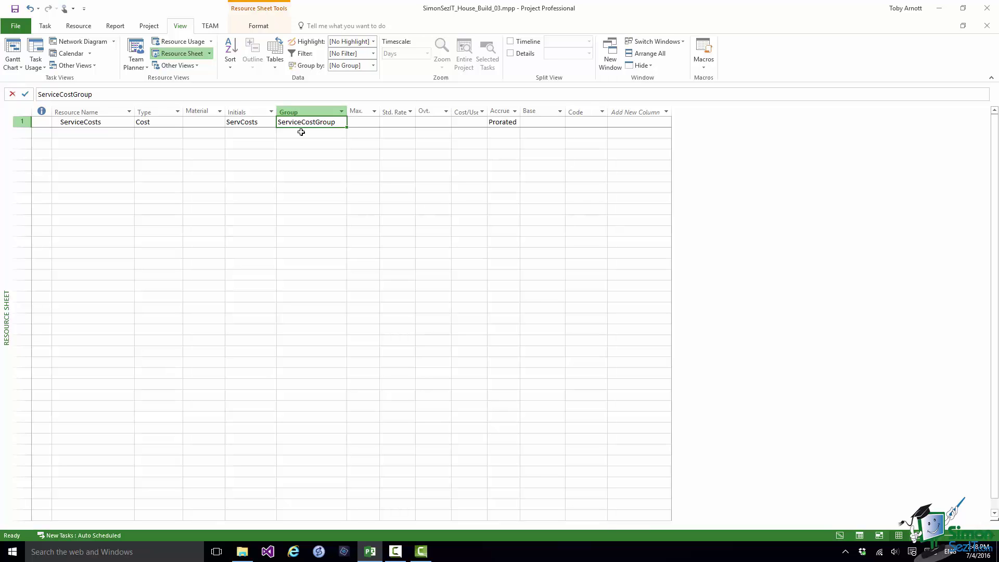
left_click(301, 132)
left_click(299, 145)
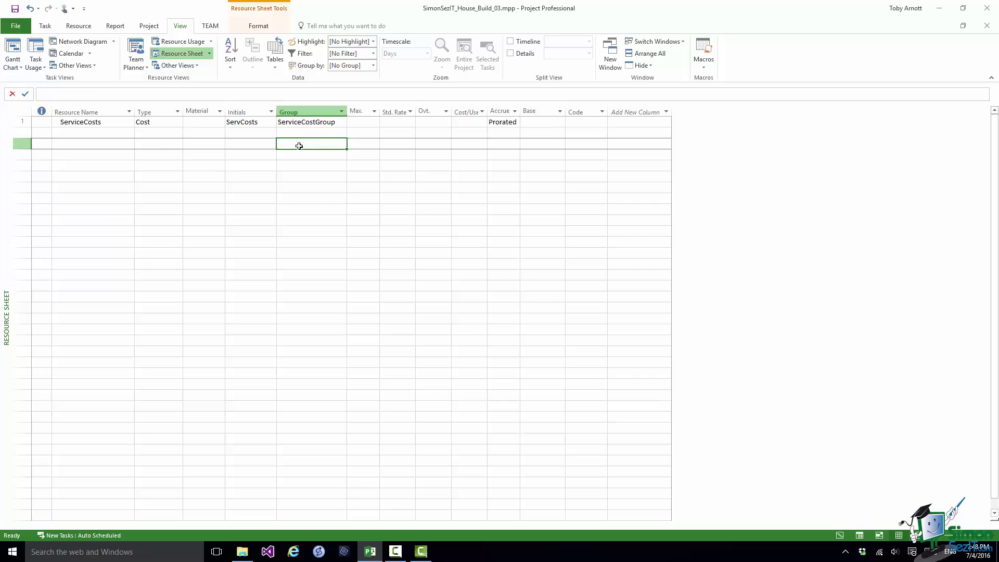
left_click(300, 133)
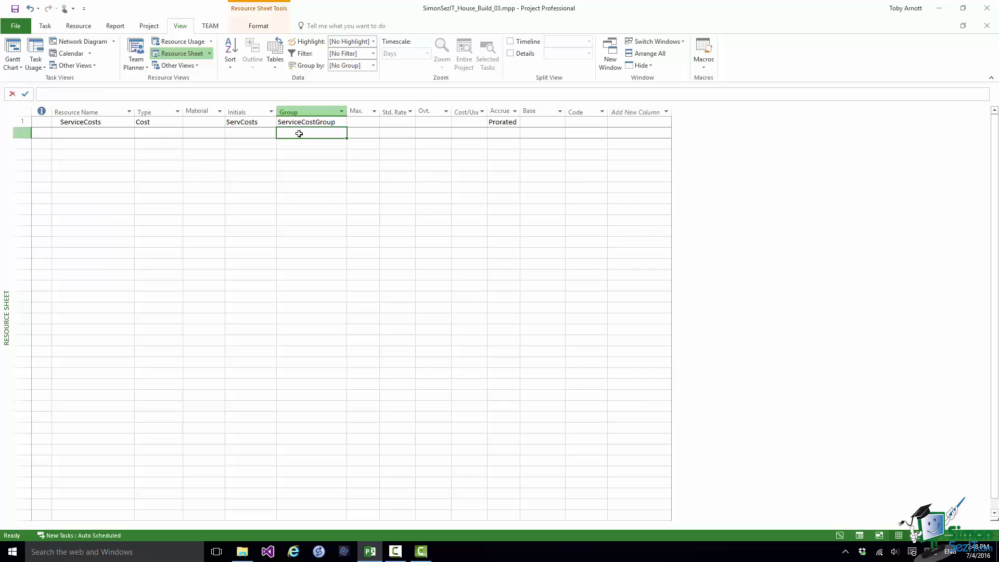
left_click(79, 133)
type("LocalInspector\tCost\t\tLocalInsp\tServiceCostGroup\t\t\t\t\tStart ServiceCompany\tCost\t\tServCosts\tServiceCostGroup\t\t\t\t\tEnd")
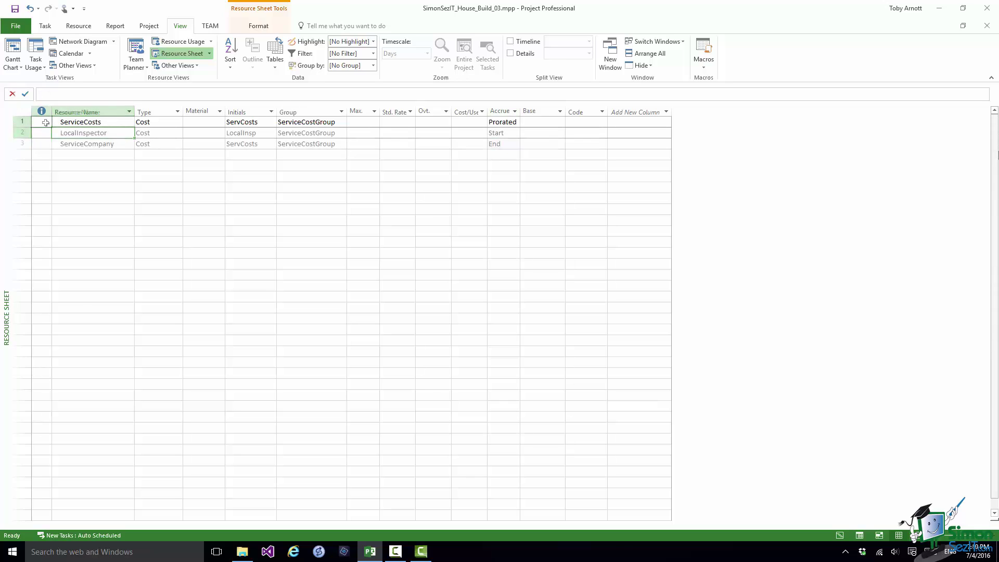
left_click(46, 123)
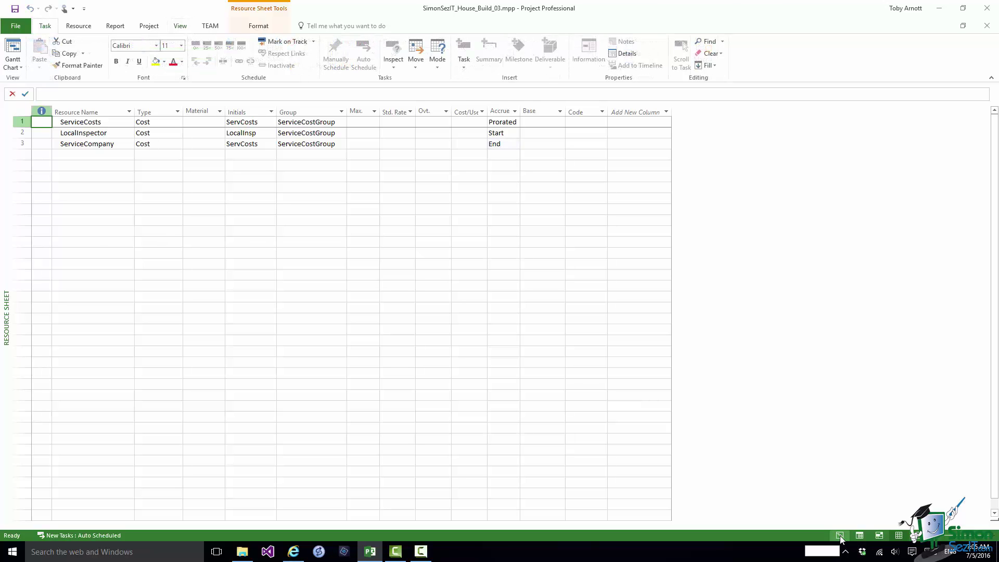
Assign ServiceCompany to Connect to services under Services at a cost of $295
left_click(840, 535)
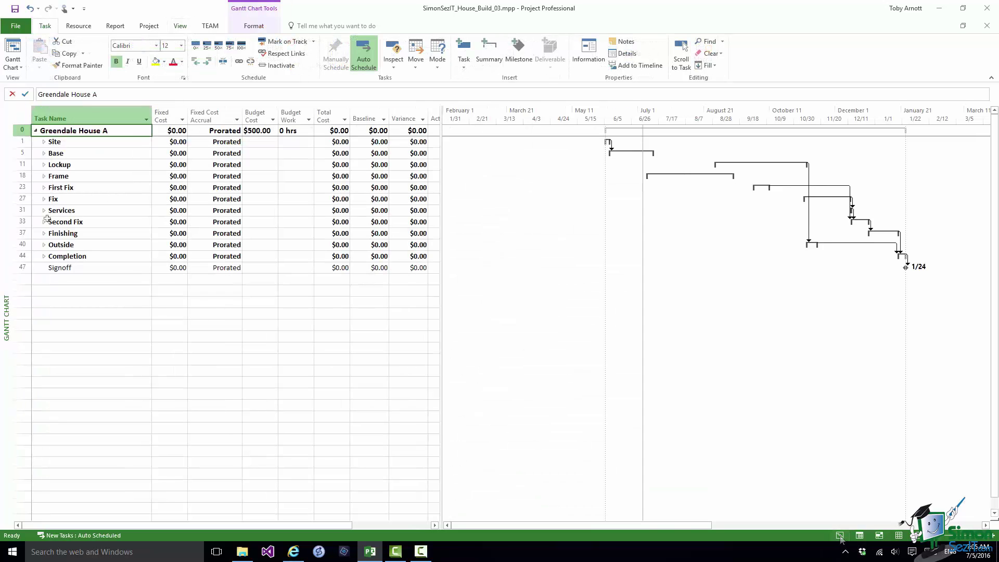
left_click(44, 211)
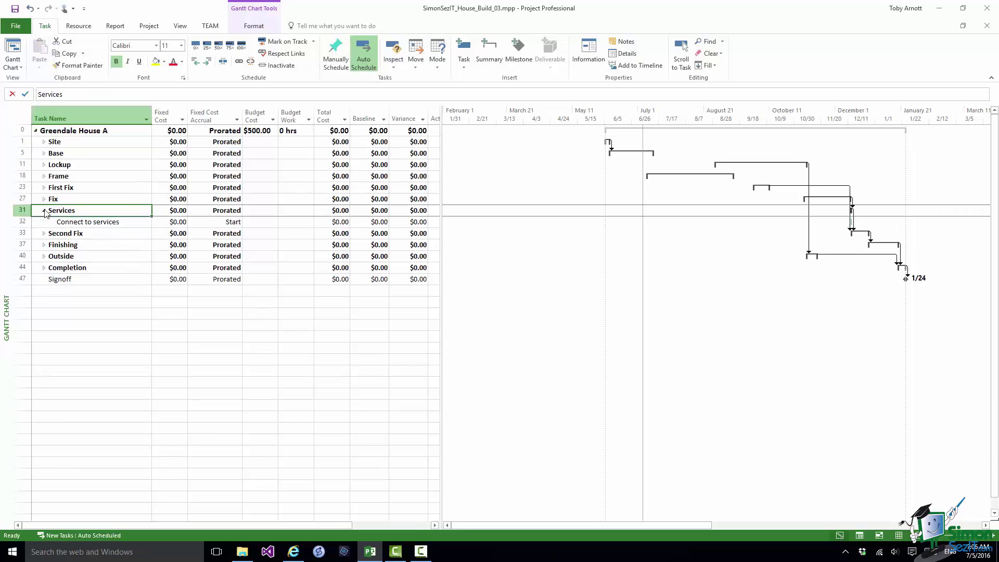
right_click(59, 223)
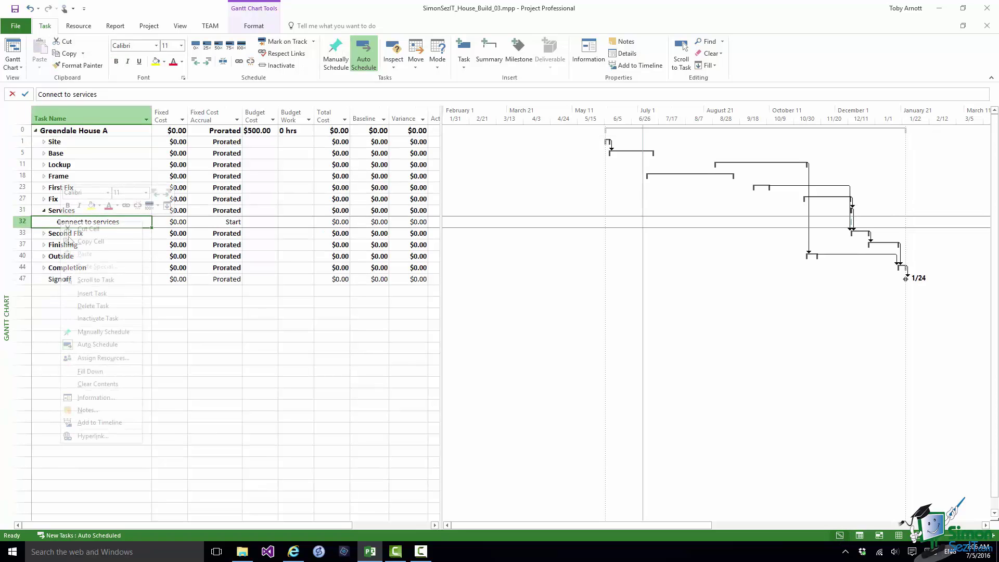
left_click(103, 358)
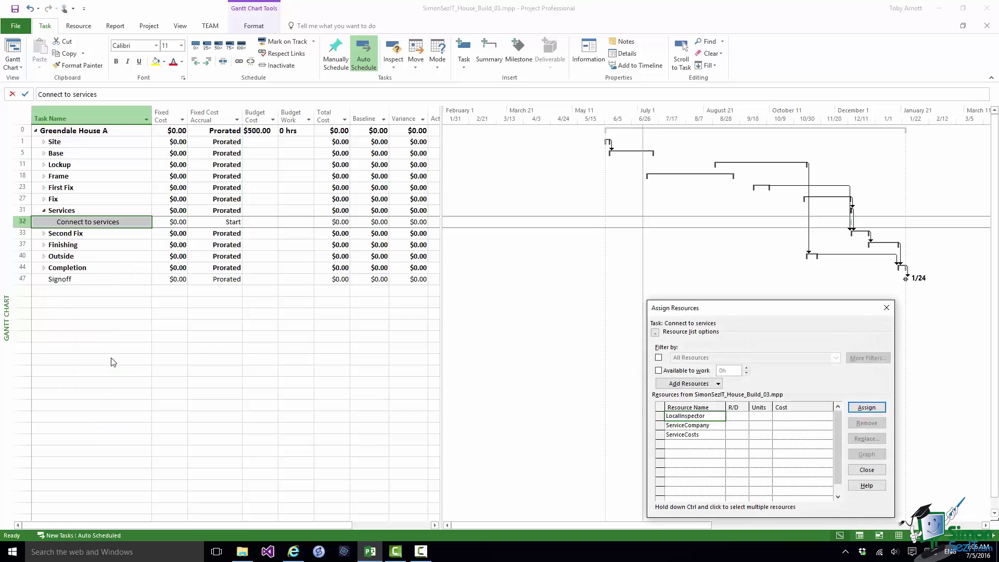
left_click(660, 425)
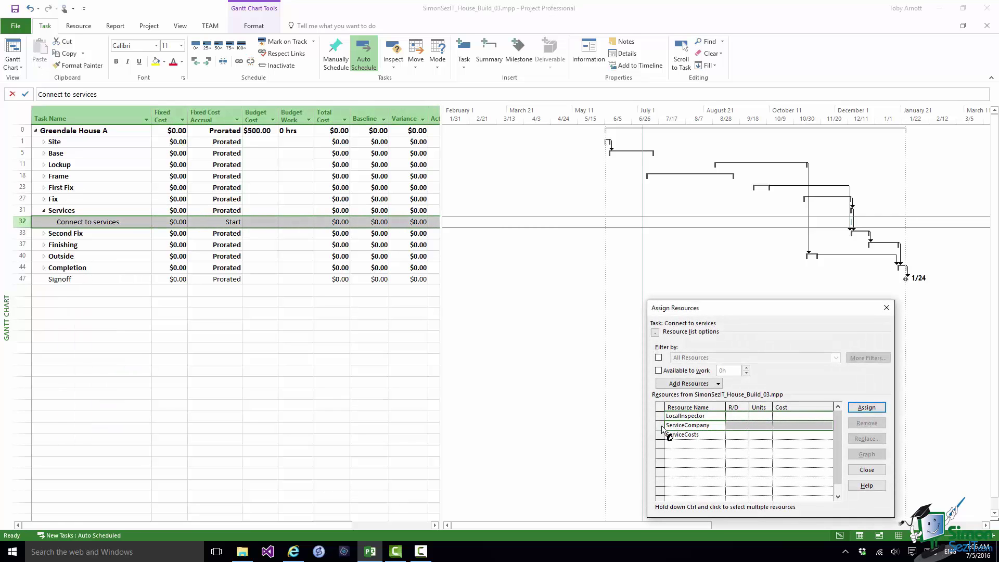
left_click(785, 426)
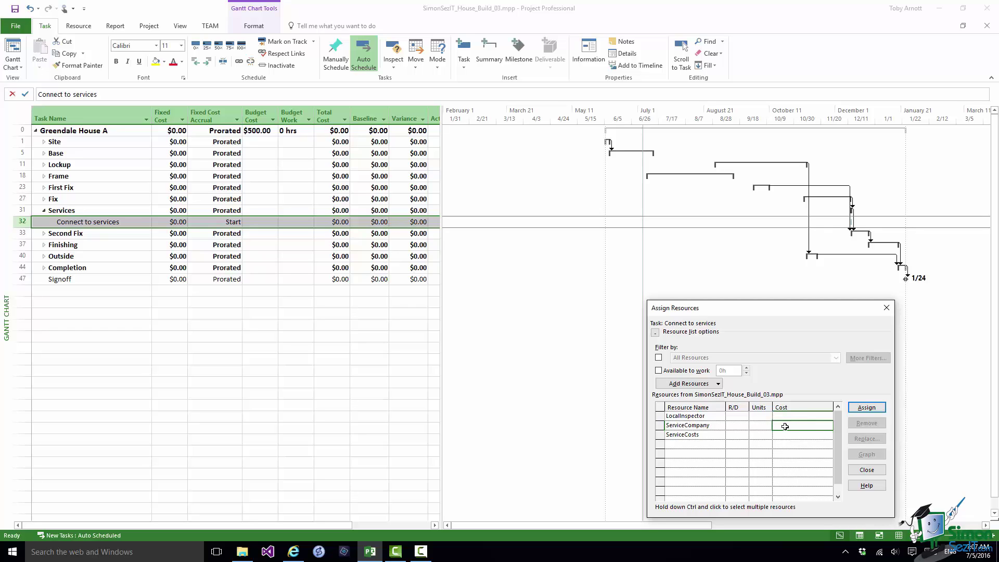
type("295")
left_click(865, 410)
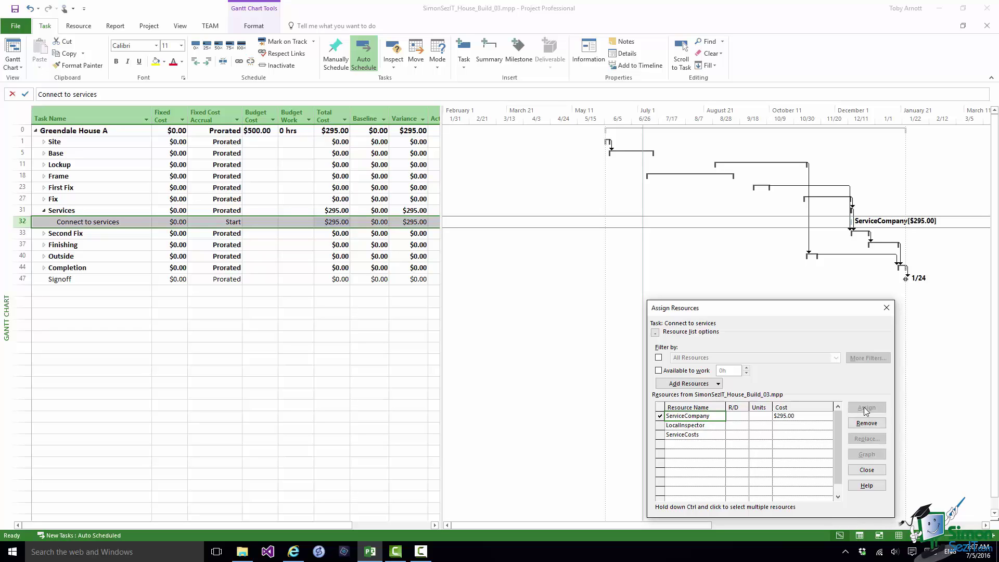
Assign LocalInspector to Final inspection under Completion at a cost of $265
left_click(44, 269)
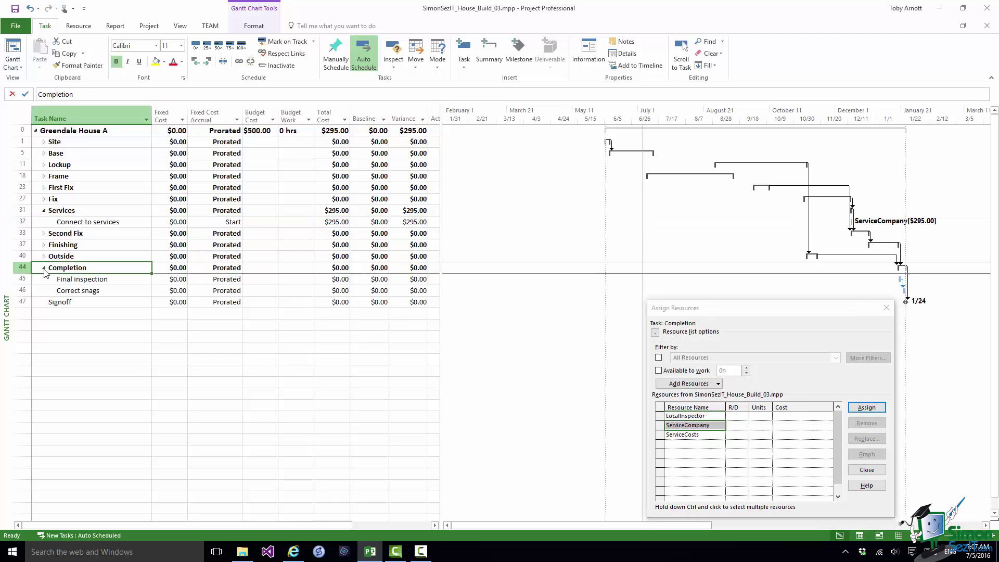
left_click(22, 279)
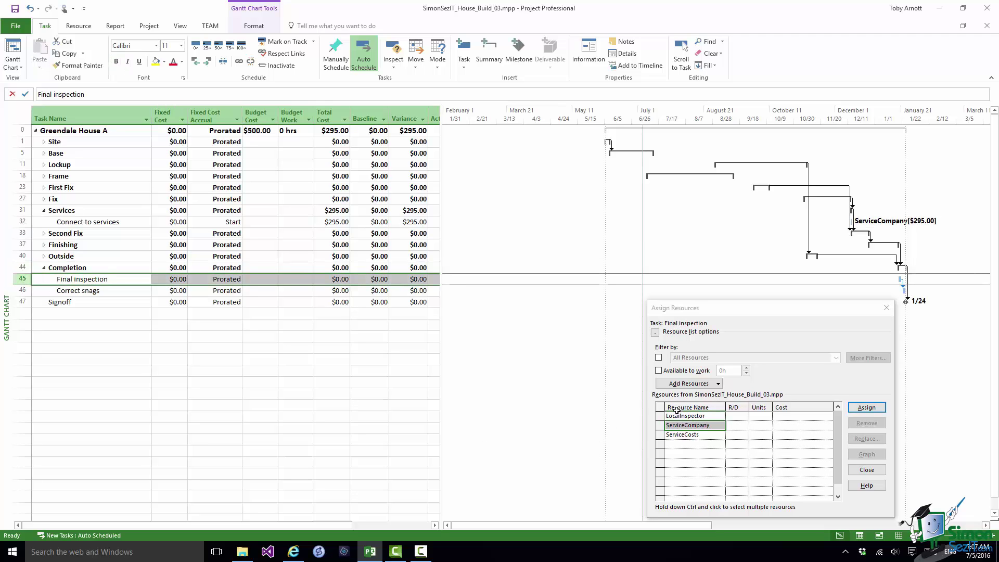
left_click(658, 417)
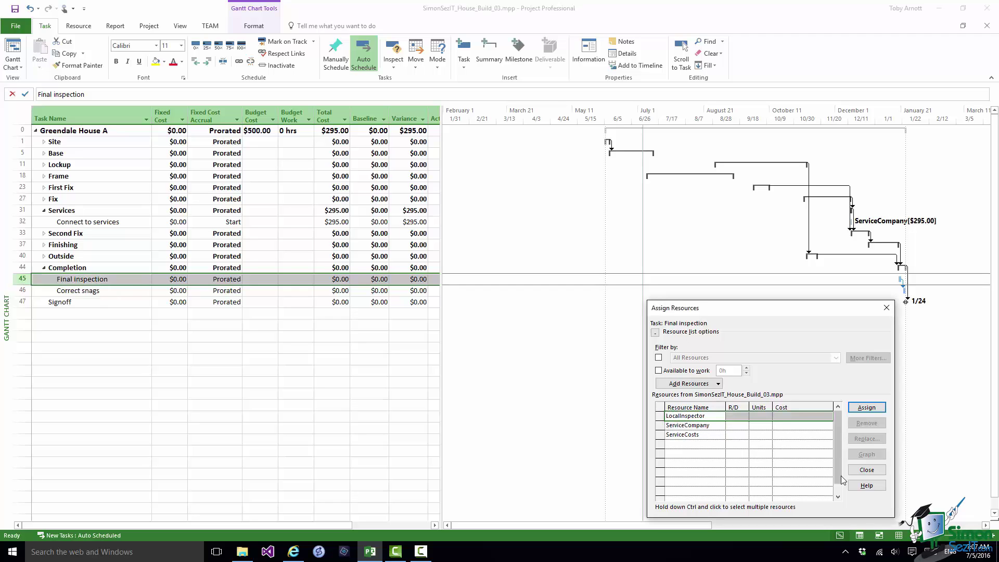
left_click(787, 416)
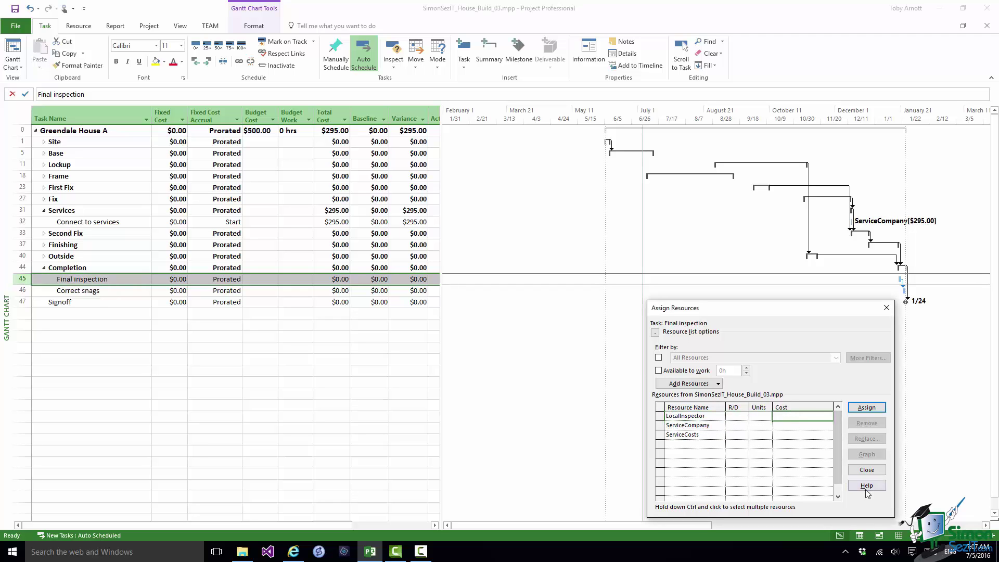
type("265")
left_click(863, 408)
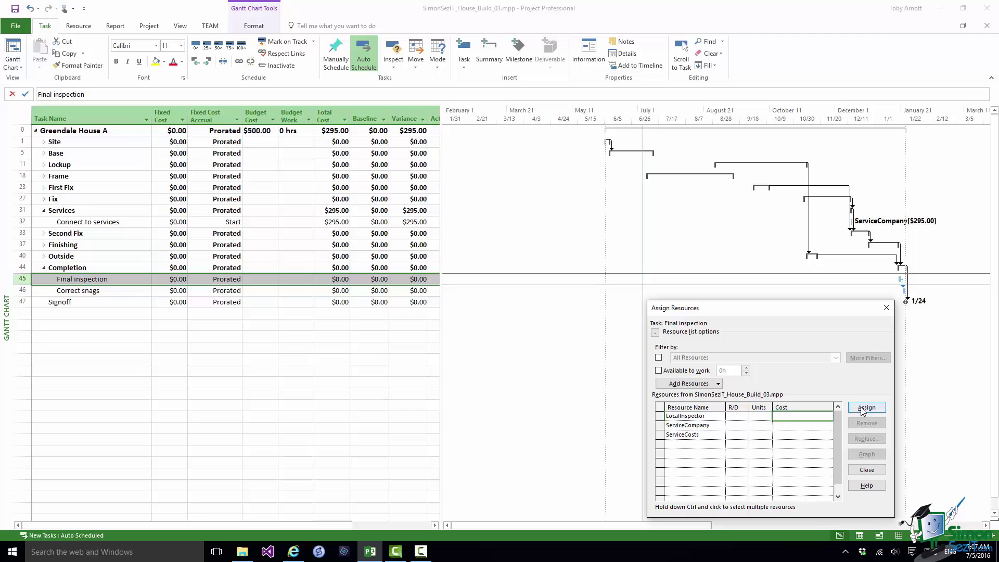
left_click(866, 471)
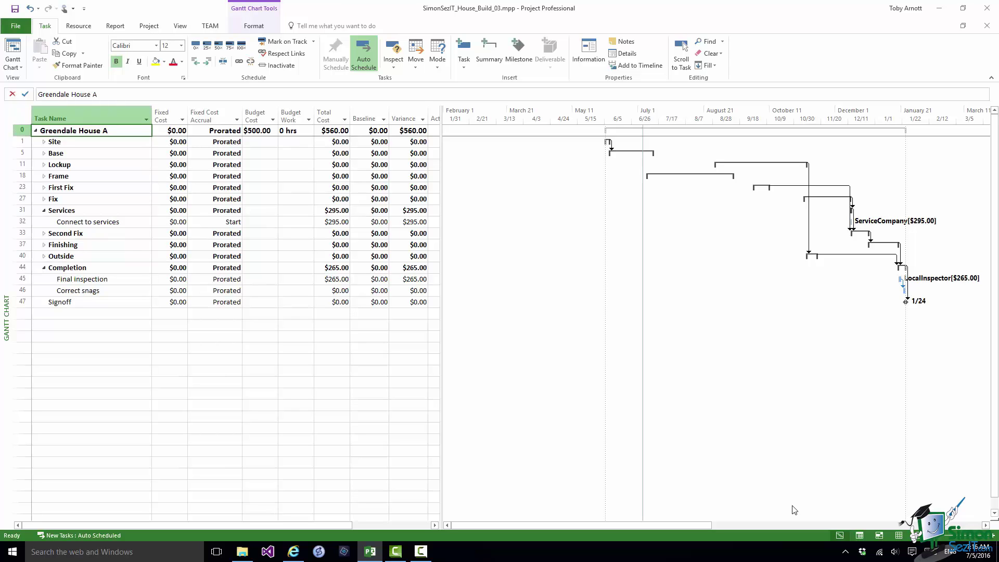
Open Resource Usage and scroll to the LocalInspector and ServiceCompany assignments
left_click(899, 536)
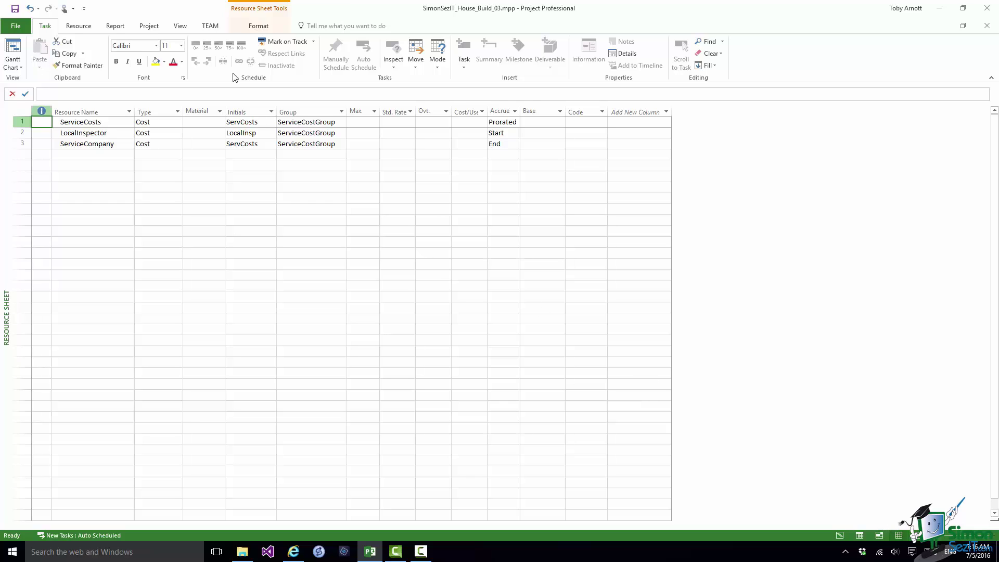
left_click(181, 27)
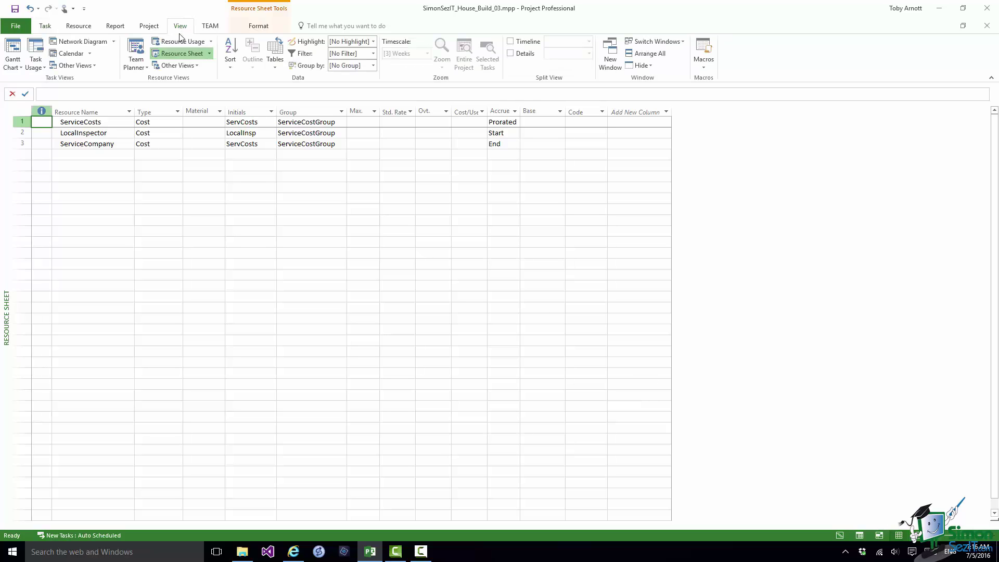
left_click(180, 44)
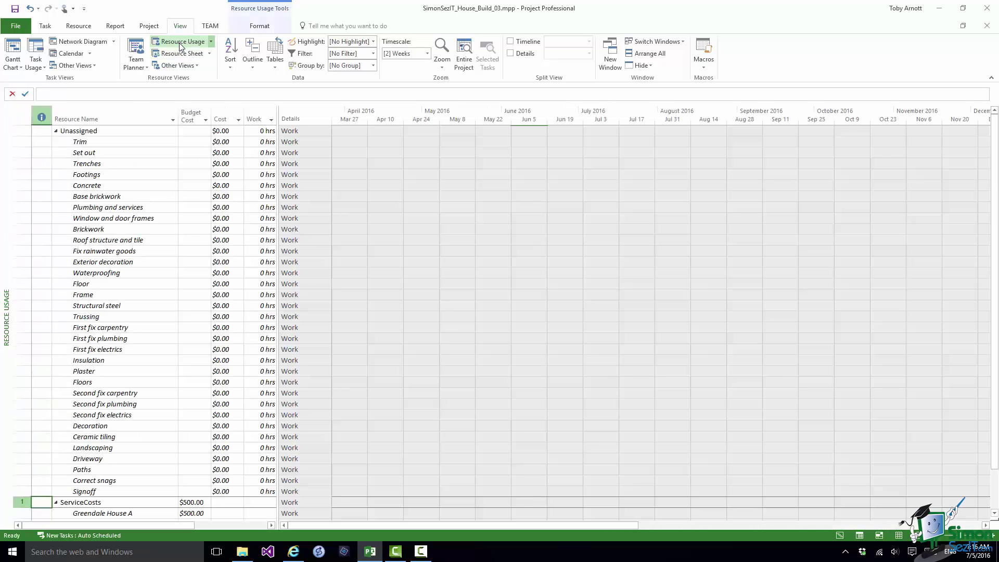
scroll(404, 300, "down", 4)
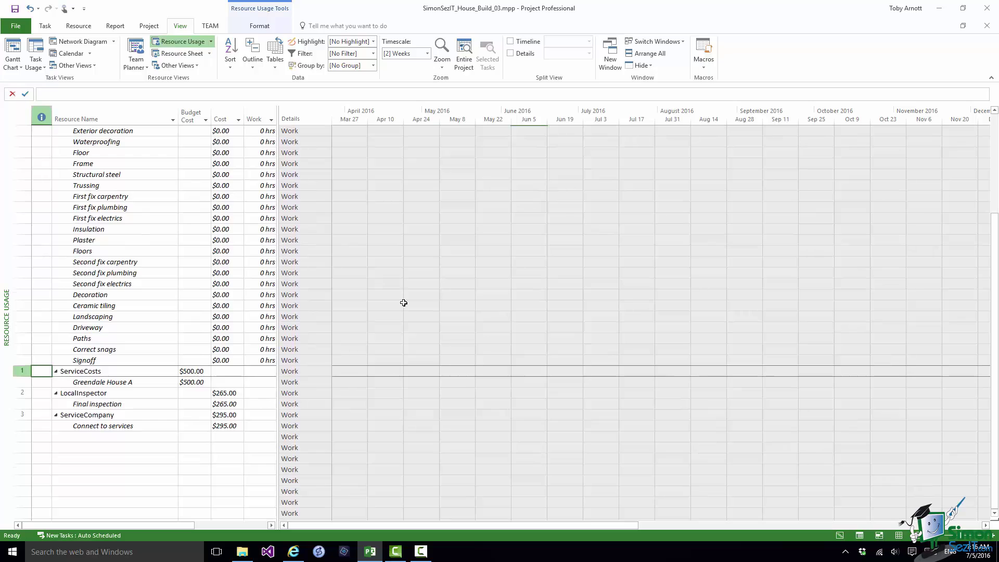
Create and apply a new grouping on the Group field so service resources fall under ServiceCostGroup
left_click(372, 66)
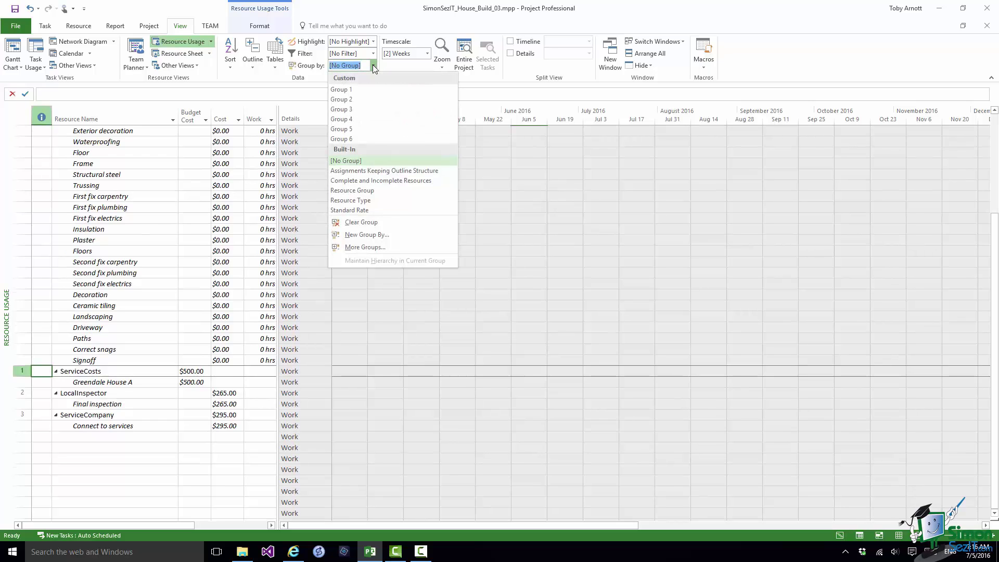
left_click(373, 236)
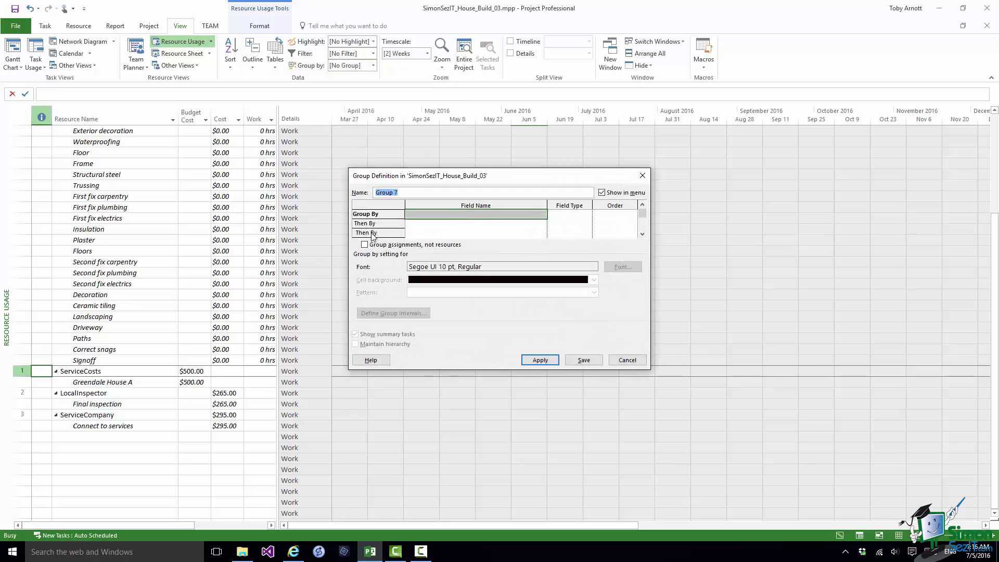
left_click(445, 213)
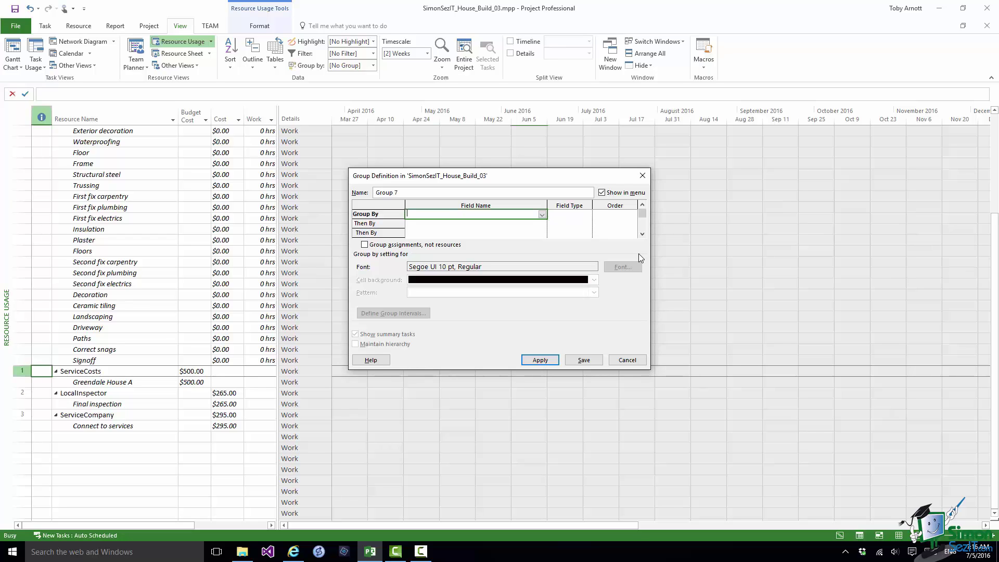
type("Group")
left_click(537, 360)
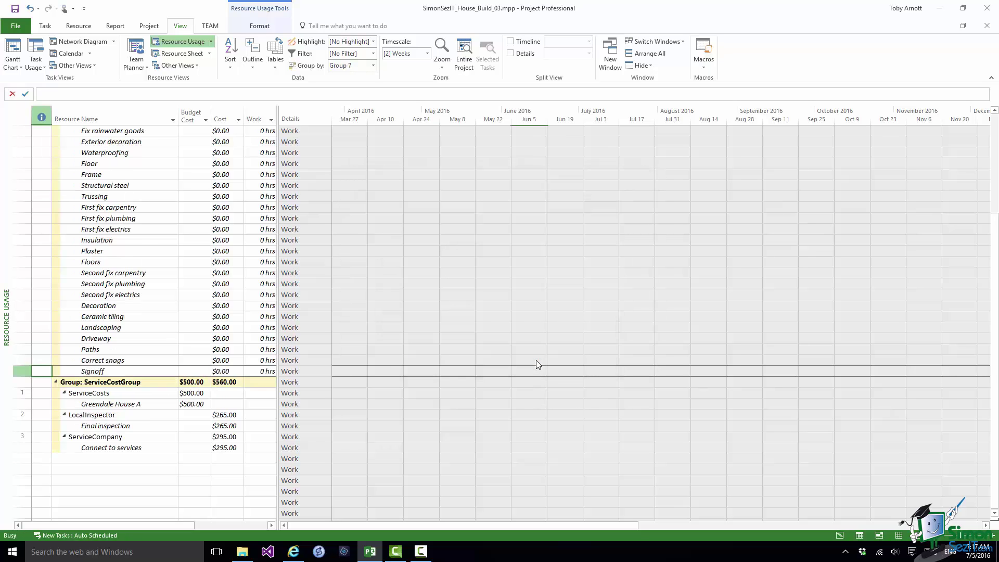
scroll(519, 404, "down", 4)
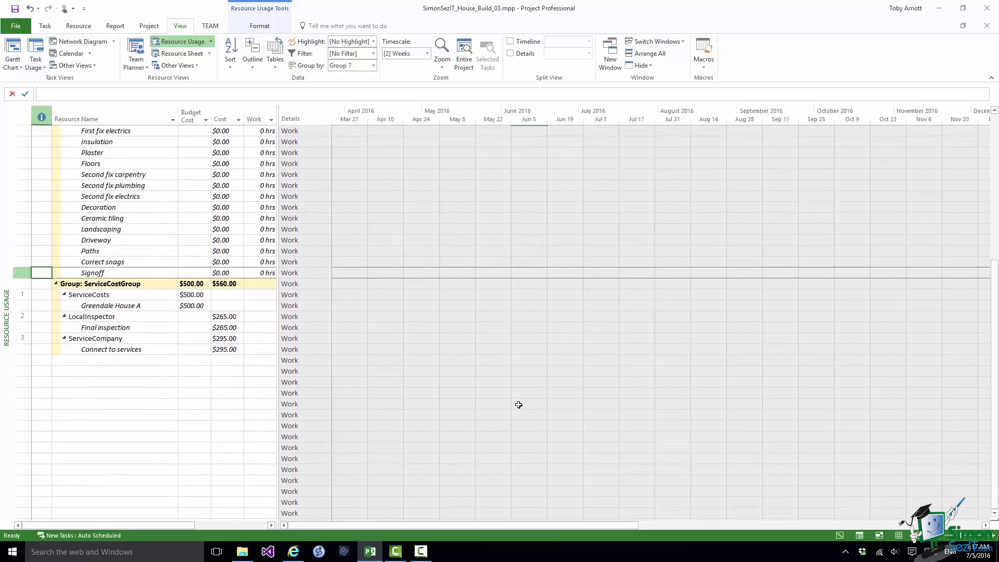
scroll(519, 404, "down", 1)
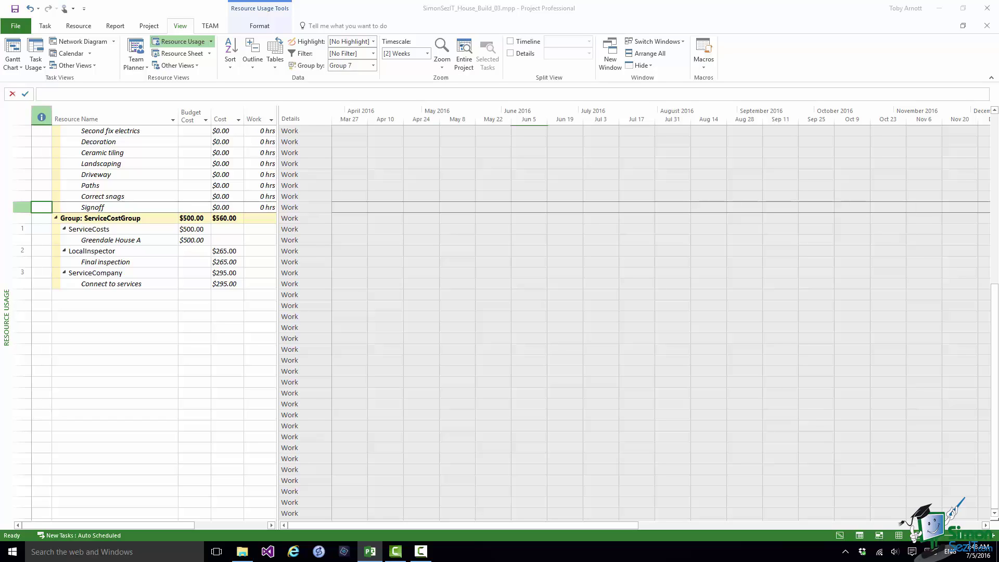
Show a Cost detail row under each Work row and fit the timescale to months across the entire project
right_click(305, 231)
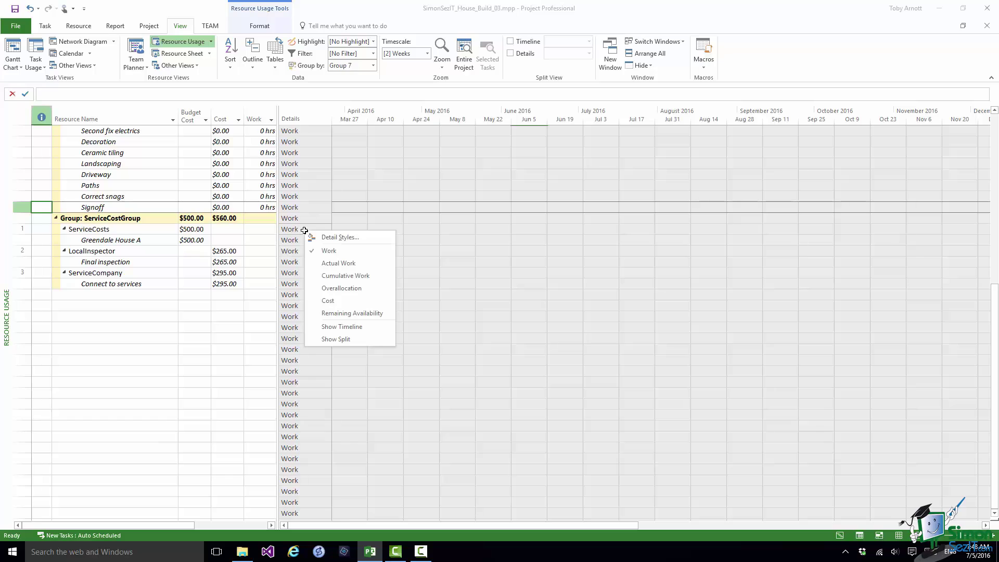
left_click(328, 300)
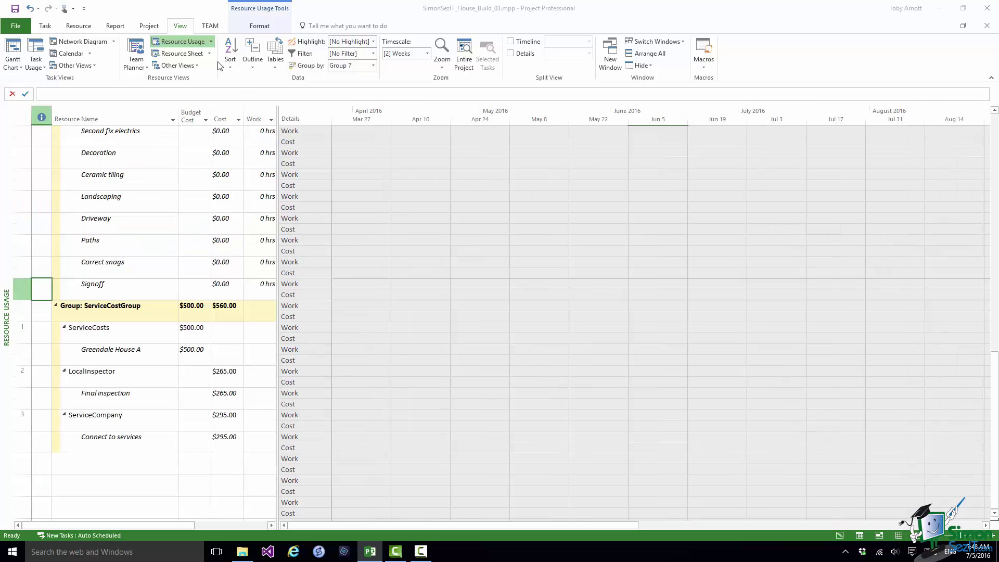
left_click(466, 62)
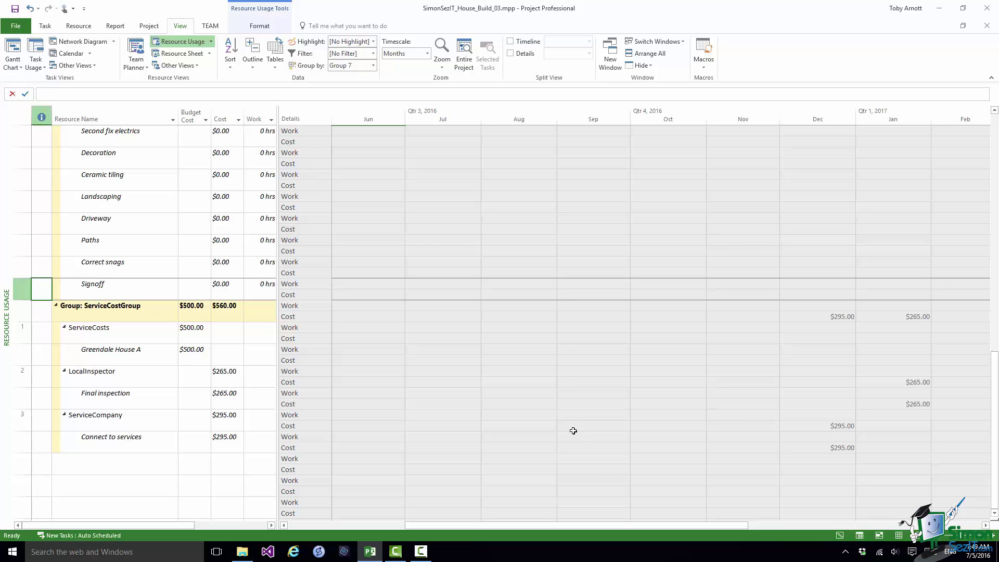
left_click(296, 339)
Add Budget Cost to the displayed detail rows via Detail Styles so monthly budget appears
right_click(296, 339)
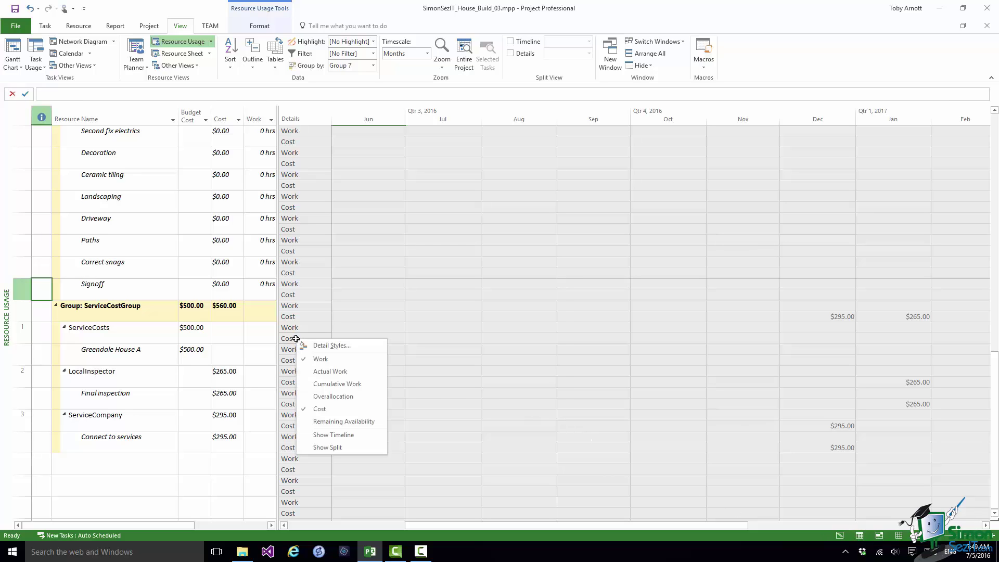
left_click(335, 345)
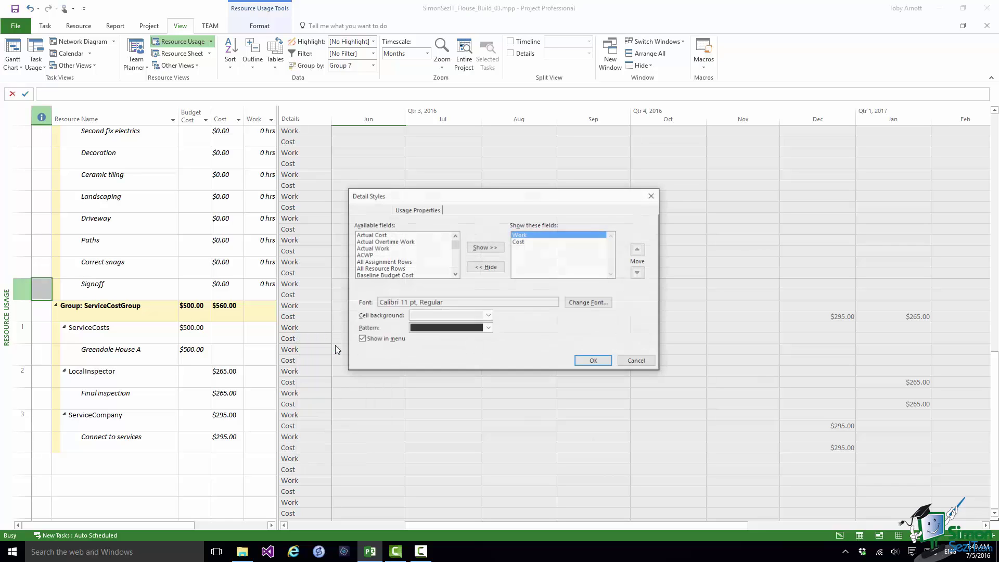
left_click(455, 275)
left_click(455, 274)
left_click(456, 275)
left_click(456, 275)
left_click(455, 274)
scroll(406, 255, "down", 12)
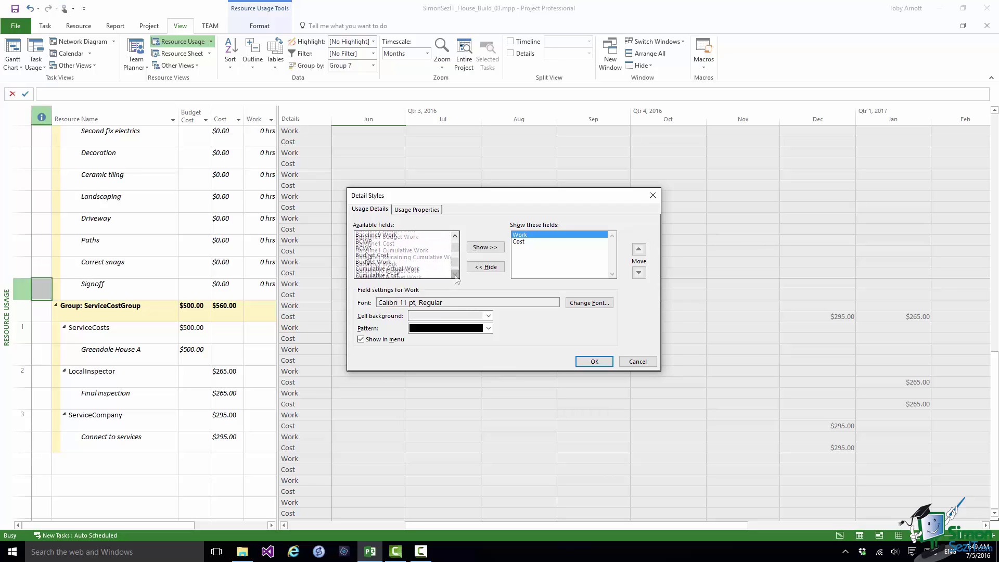
left_click(362, 254)
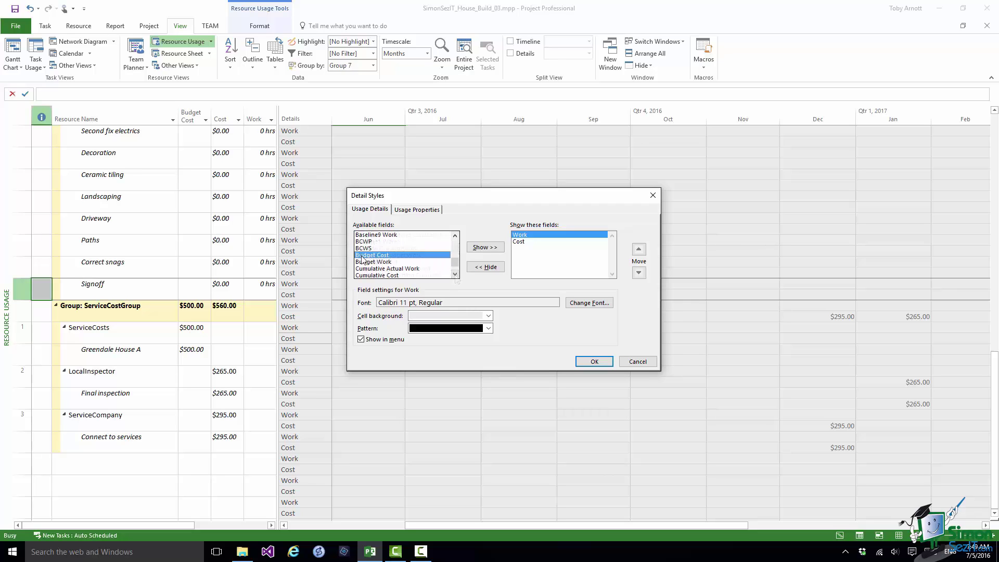
left_click(489, 251)
left_click(593, 361)
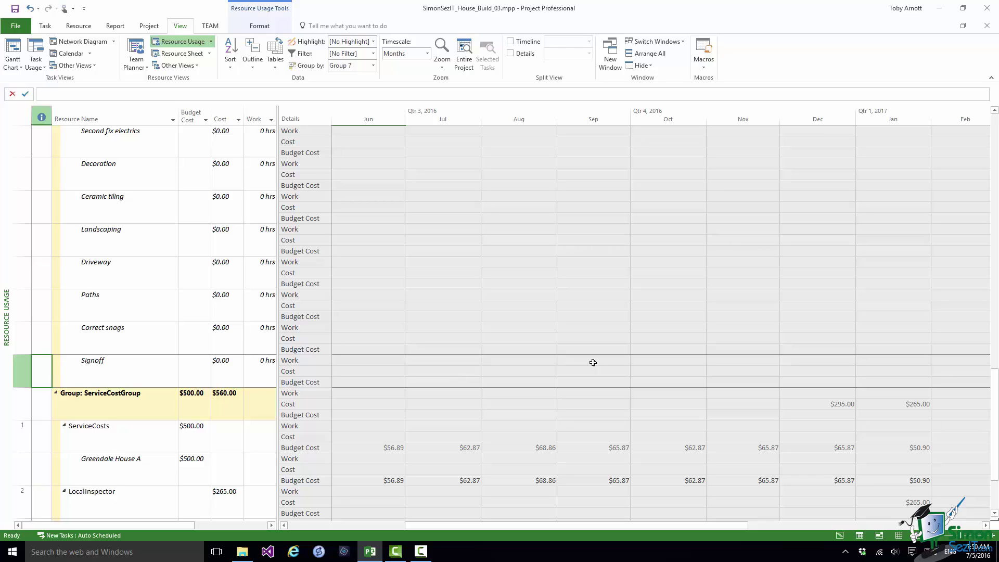
left_click(994, 513)
left_click(994, 514)
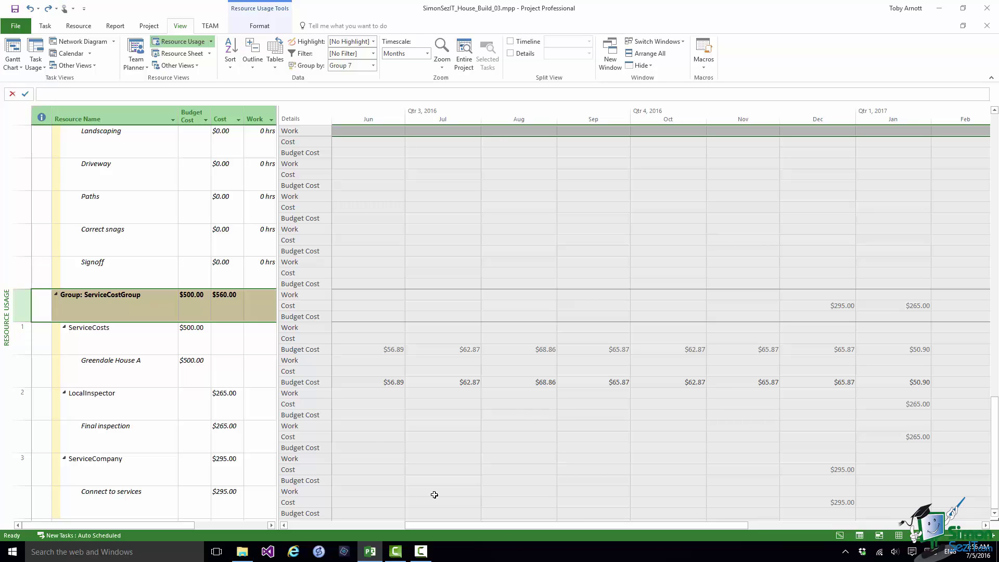
Enter a $0 budget cost for Greendale House A in each month from June through October
left_click(382, 384)
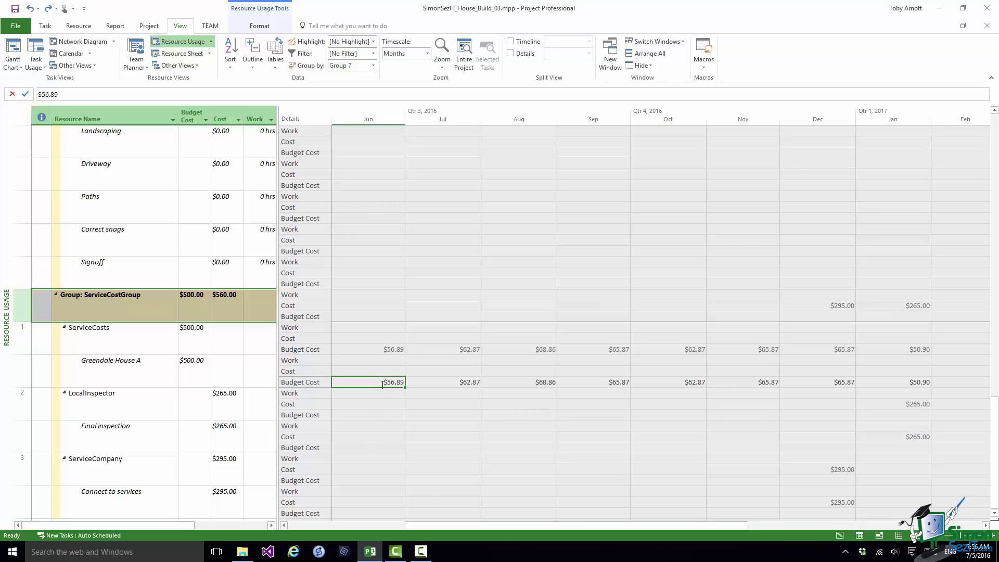
type("0")
left_click(461, 383)
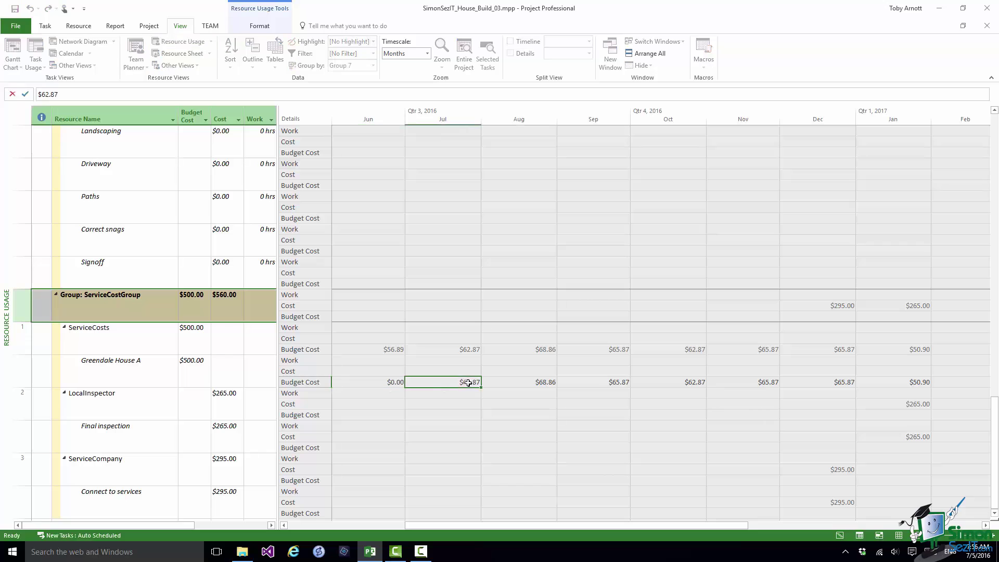
type("0")
left_click(545, 382)
type("0")
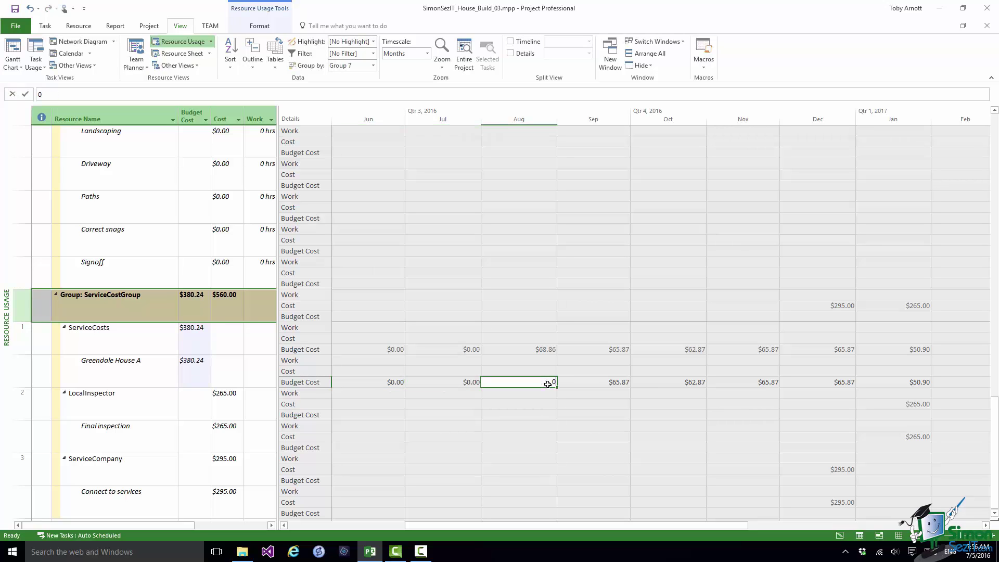
left_click(617, 382)
type("0")
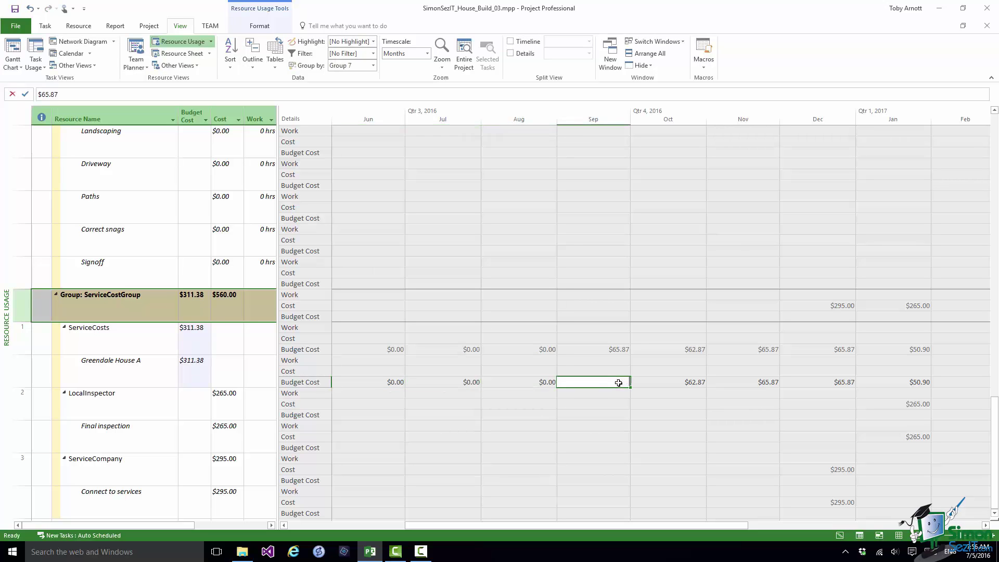
left_click(692, 383)
type("0")
Set Greendale House A's budget cost to $150 for November and December and $200 for January
left_click(768, 383)
type("1")
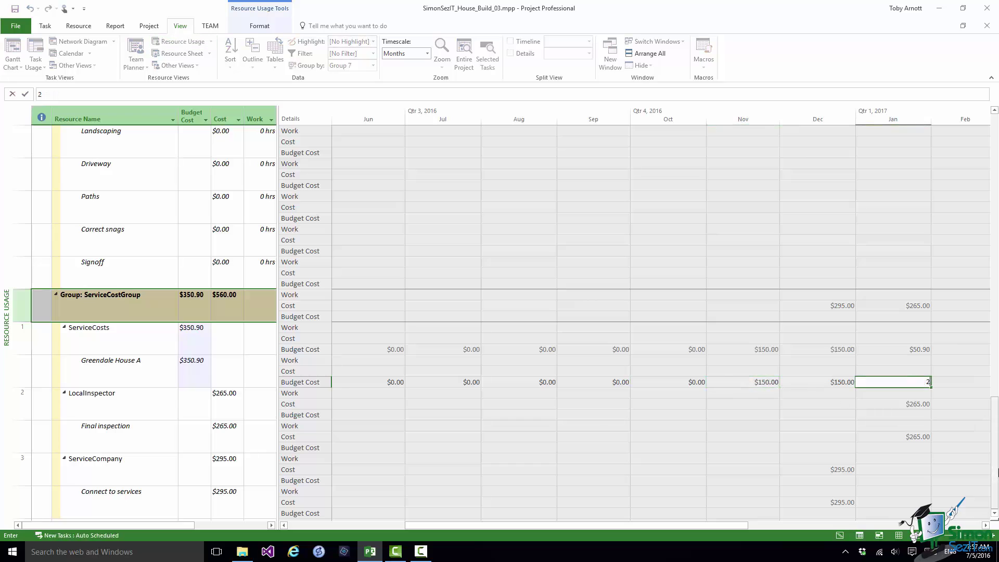
type("200")
left_click(885, 407)
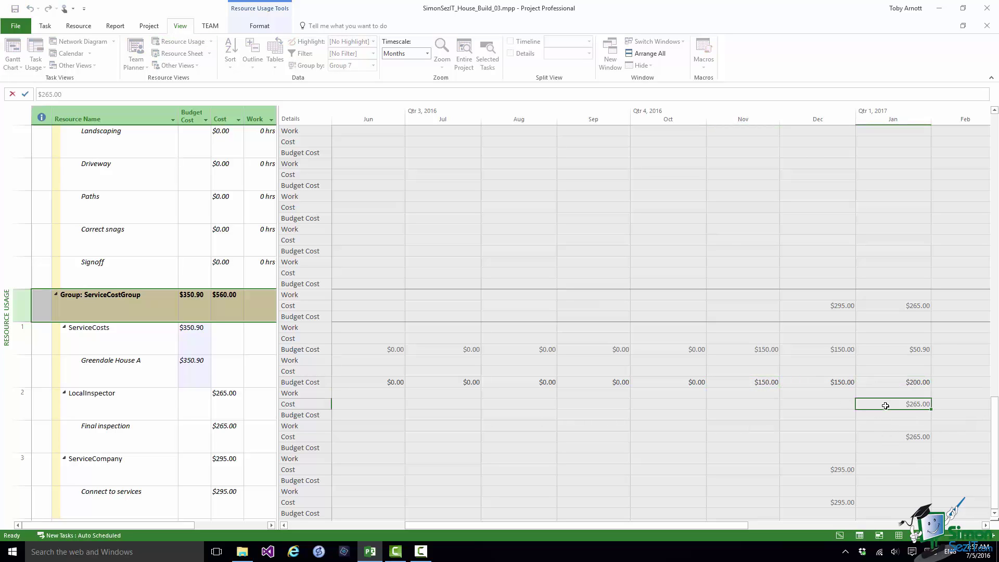